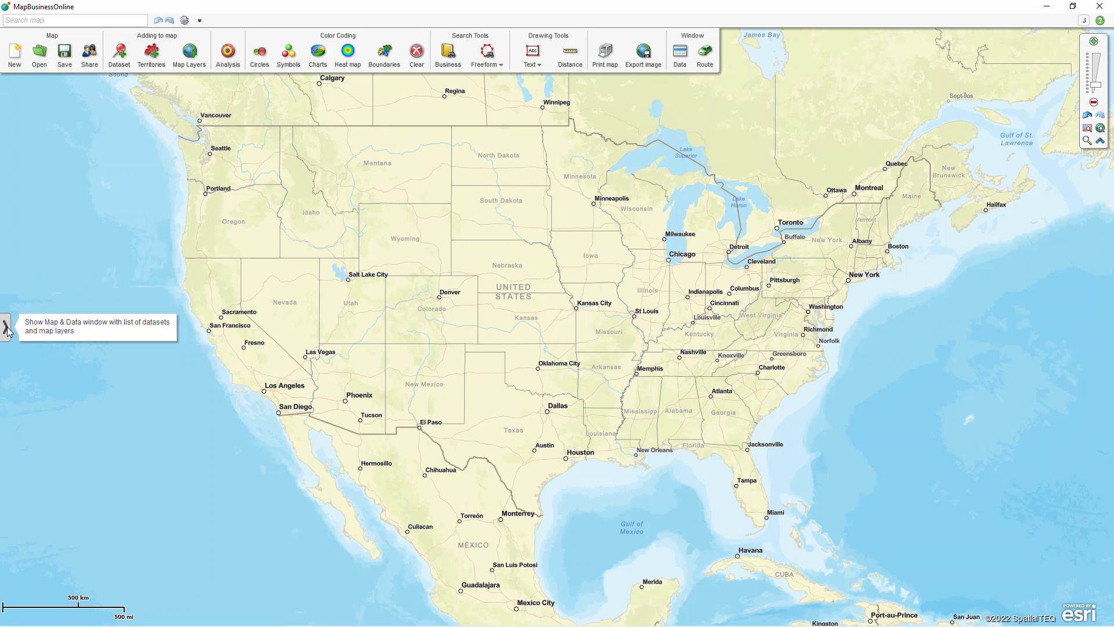
# Bring up the list of map layers and turn on the ZIP5 codes and States layers
pyautogui.click(7, 328)
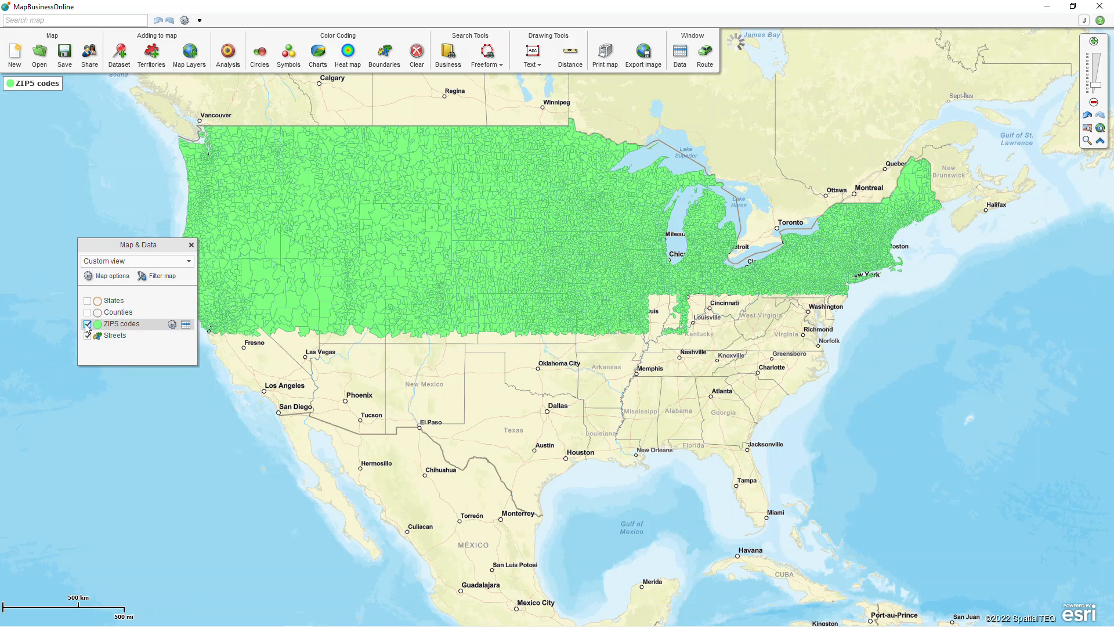
pyautogui.click(87, 300)
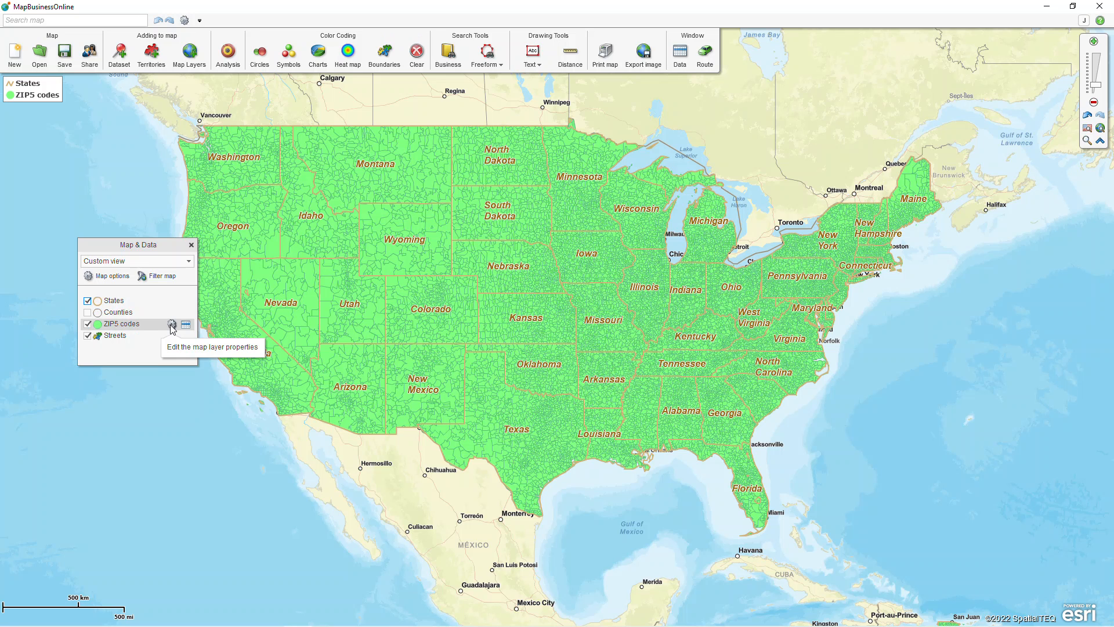
# Set the fill transparency of the ZIP5 codes layer to 90%
pyautogui.click(173, 326)
pyautogui.click(173, 326)
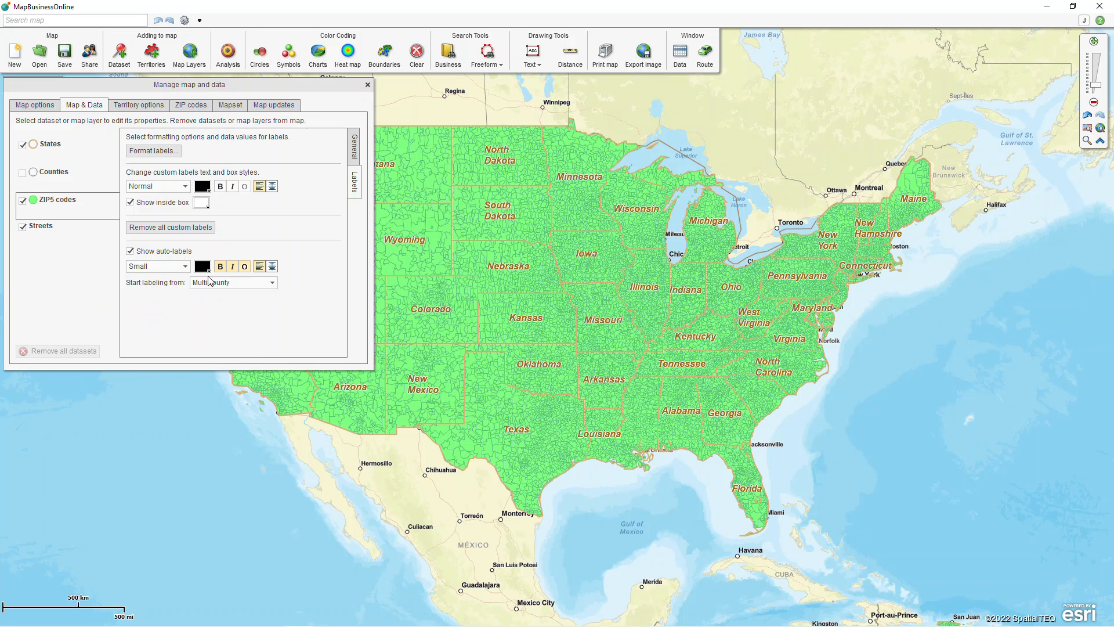
pyautogui.click(356, 152)
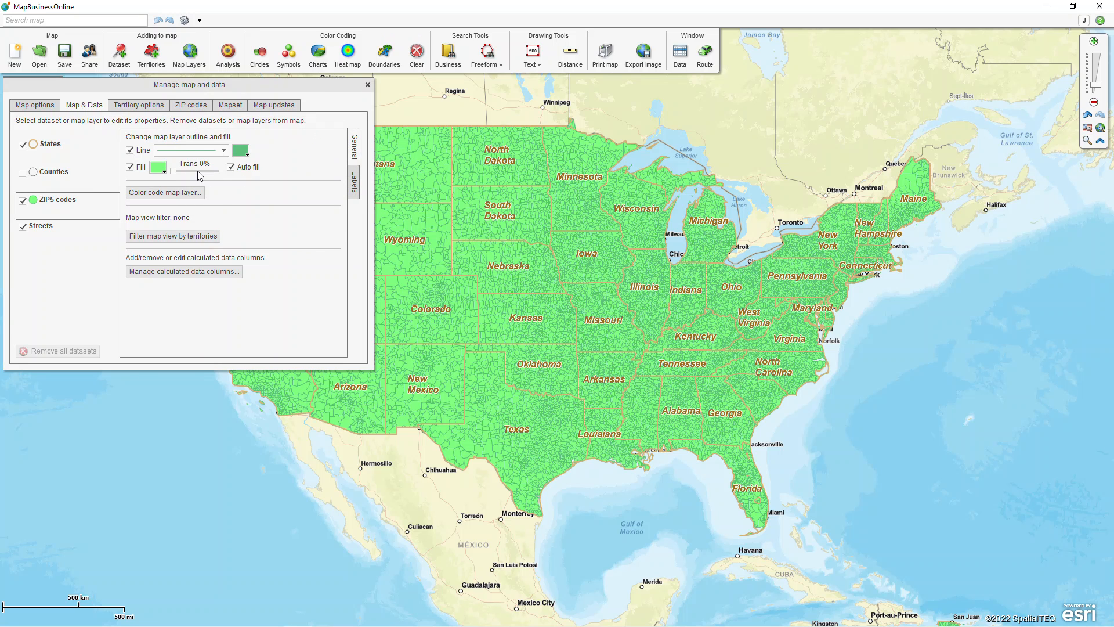
pyautogui.moveTo(173, 171); pyautogui.dragTo(216, 172)
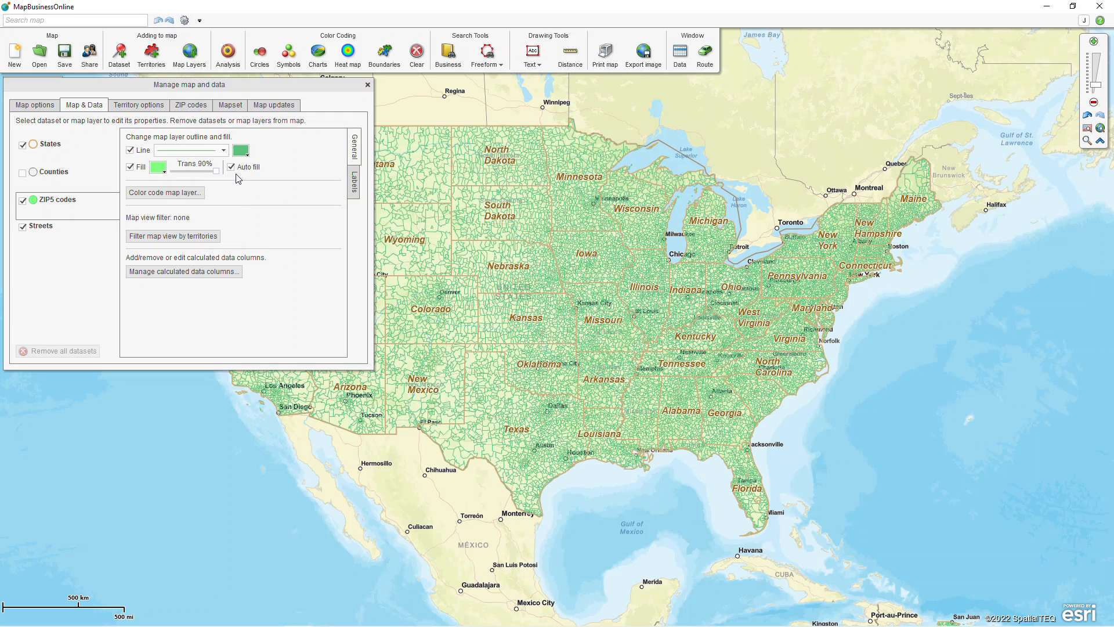
# Set the ZIP5 codes auto-label size to Normal and review the label color and starting-level options
pyautogui.click(354, 186)
pyautogui.click(184, 265)
pyautogui.click(159, 292)
pyautogui.click(203, 267)
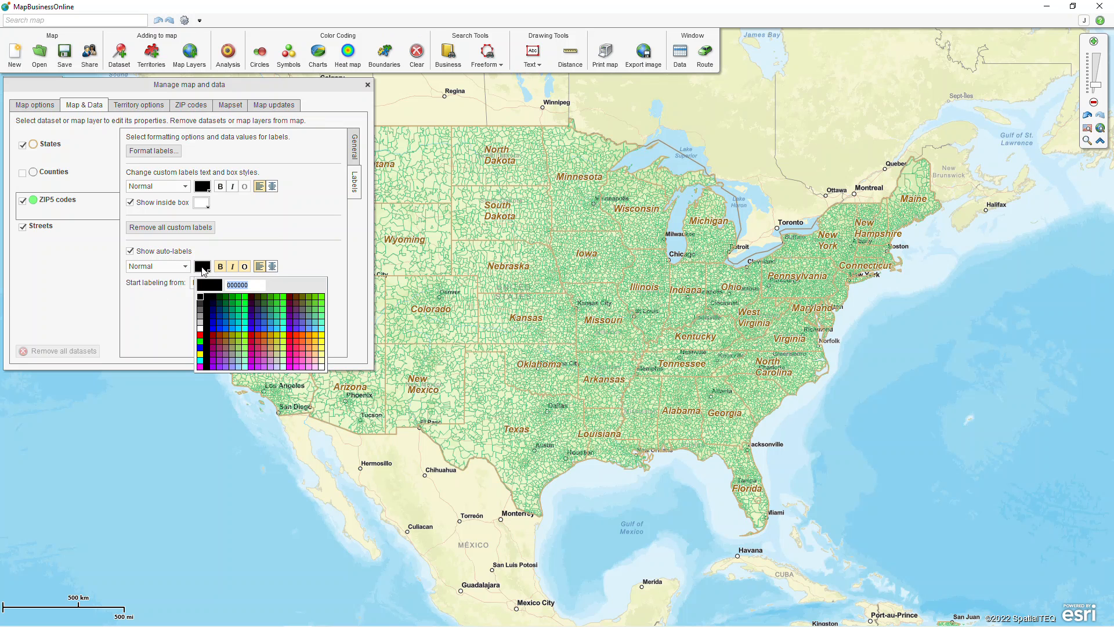
pyautogui.press('ctrl')
pyautogui.click(303, 247)
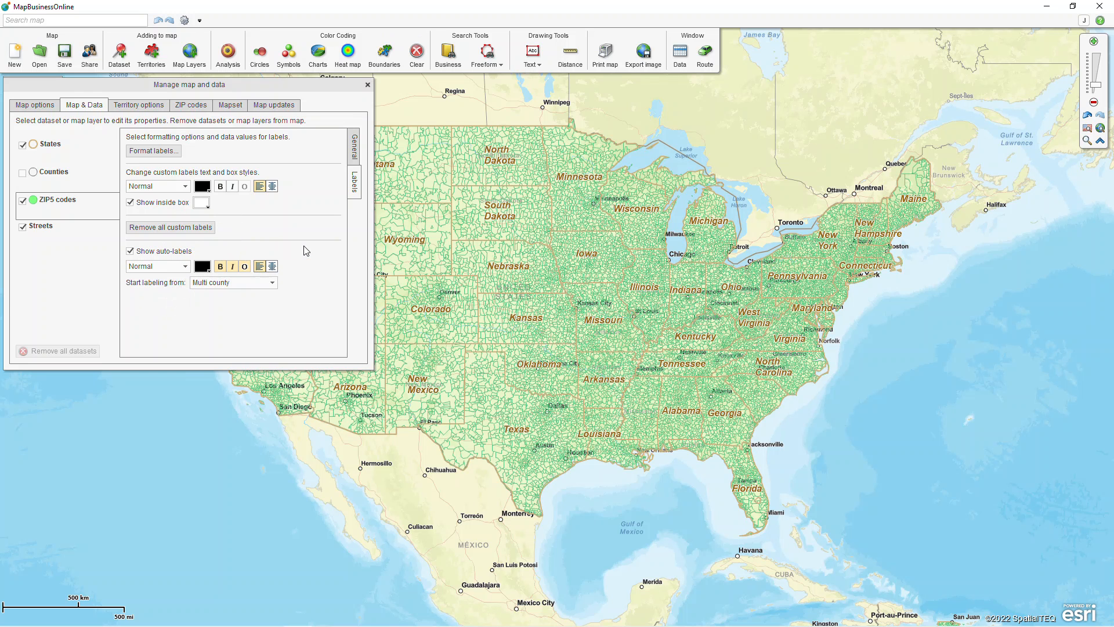
pyautogui.click(237, 284)
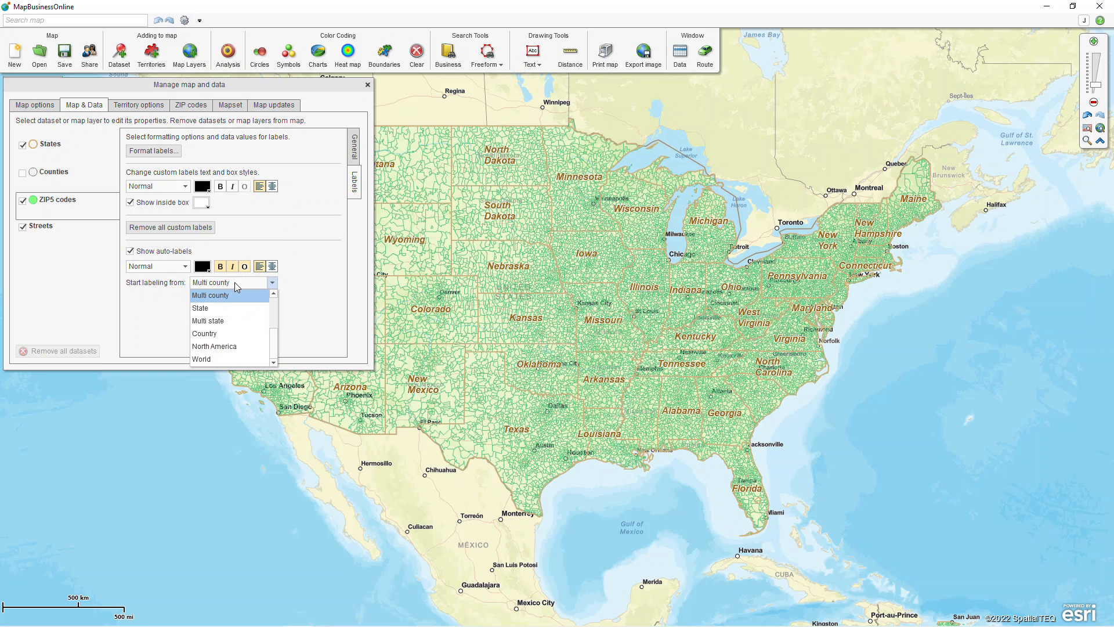
pyautogui.click(319, 287)
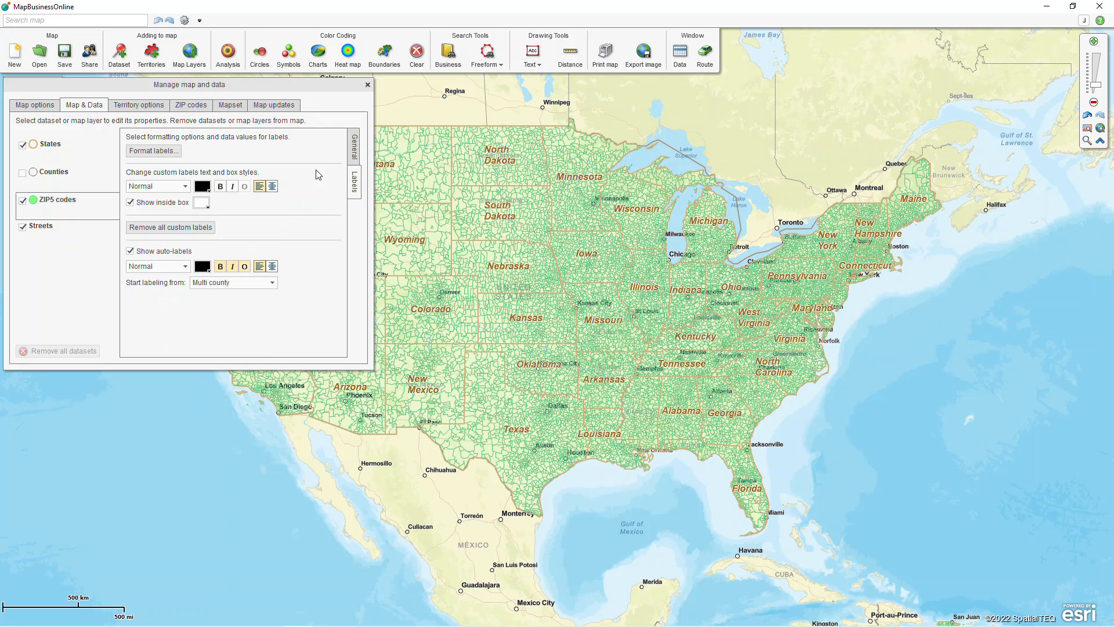
pyautogui.click(367, 85)
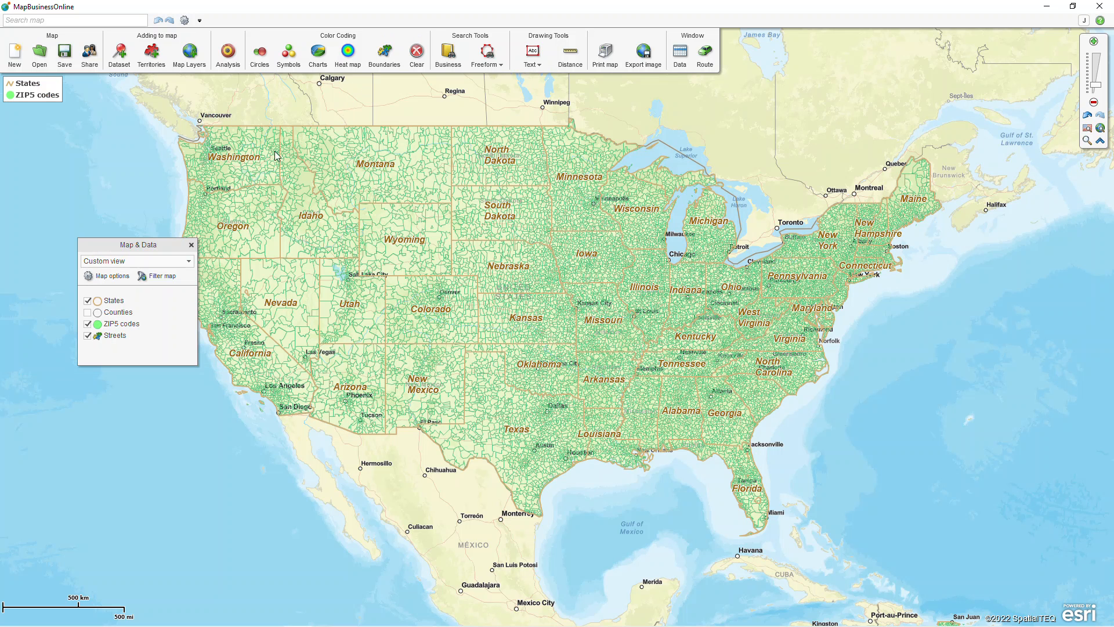
# Move the layer list off the map and start boundary color coding for the ZIP5 codes layer
pyautogui.moveTo(147, 249); pyautogui.dragTo(120, 250)
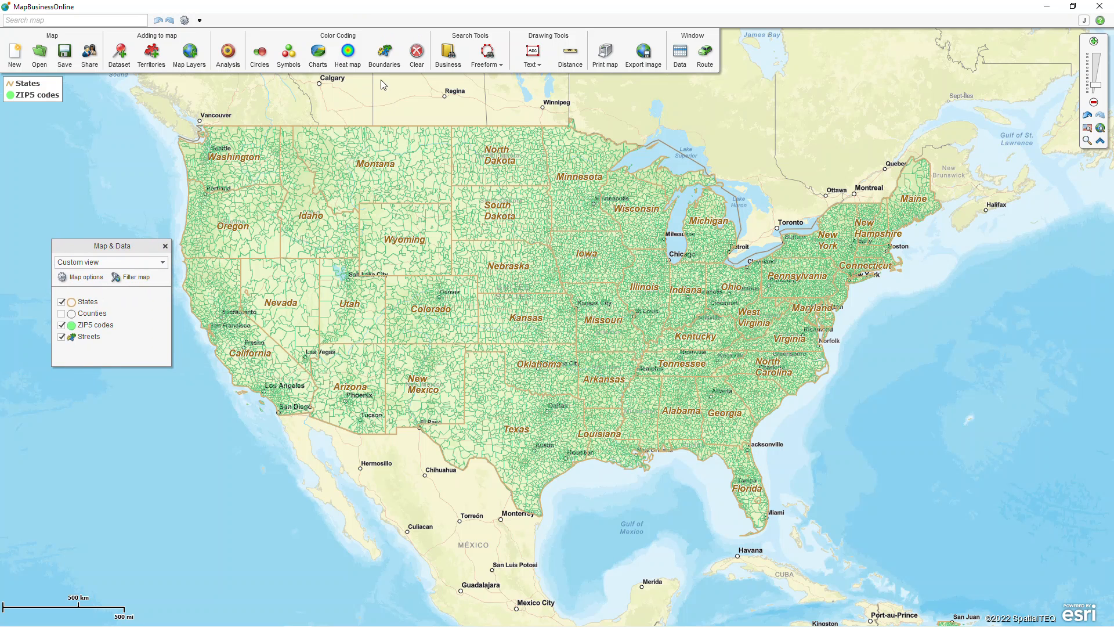
pyautogui.click(385, 63)
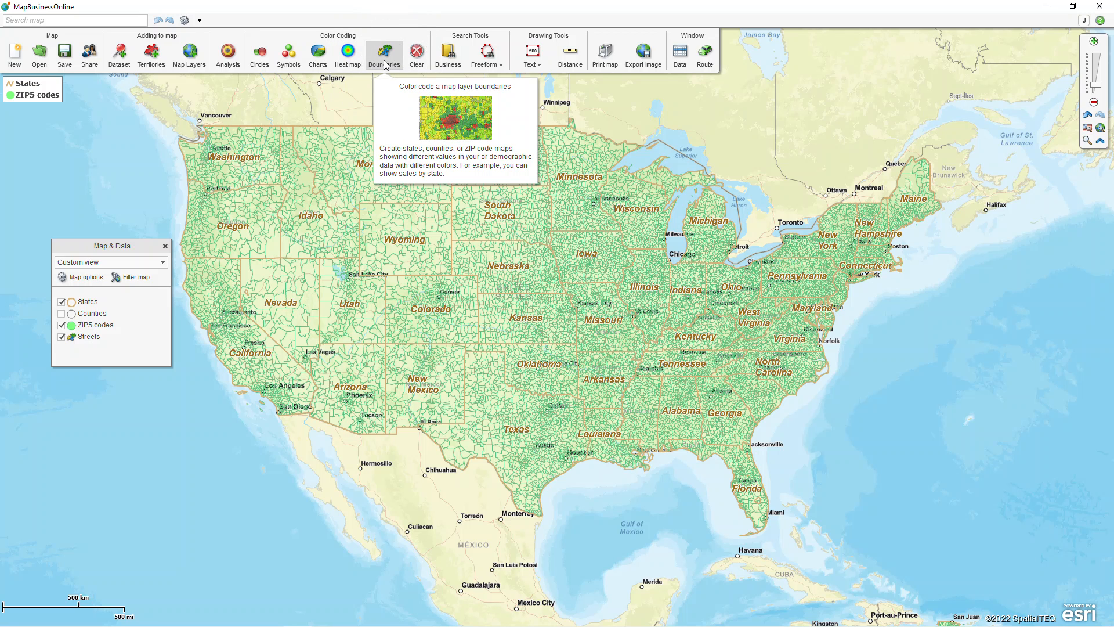
pyautogui.click(385, 62)
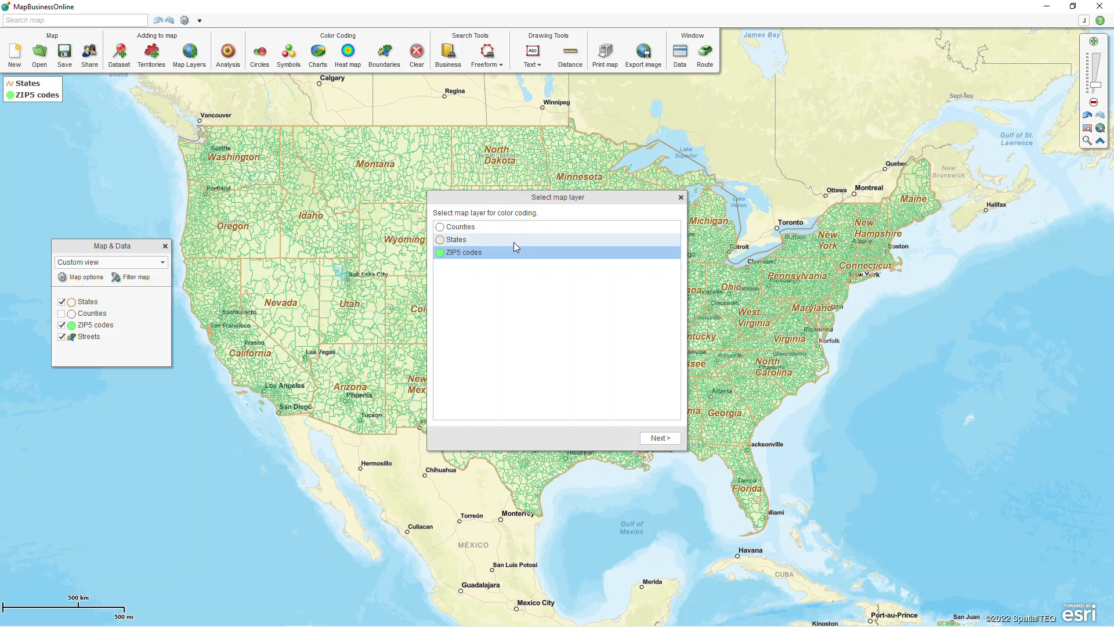
pyautogui.click(516, 253)
pyautogui.click(644, 438)
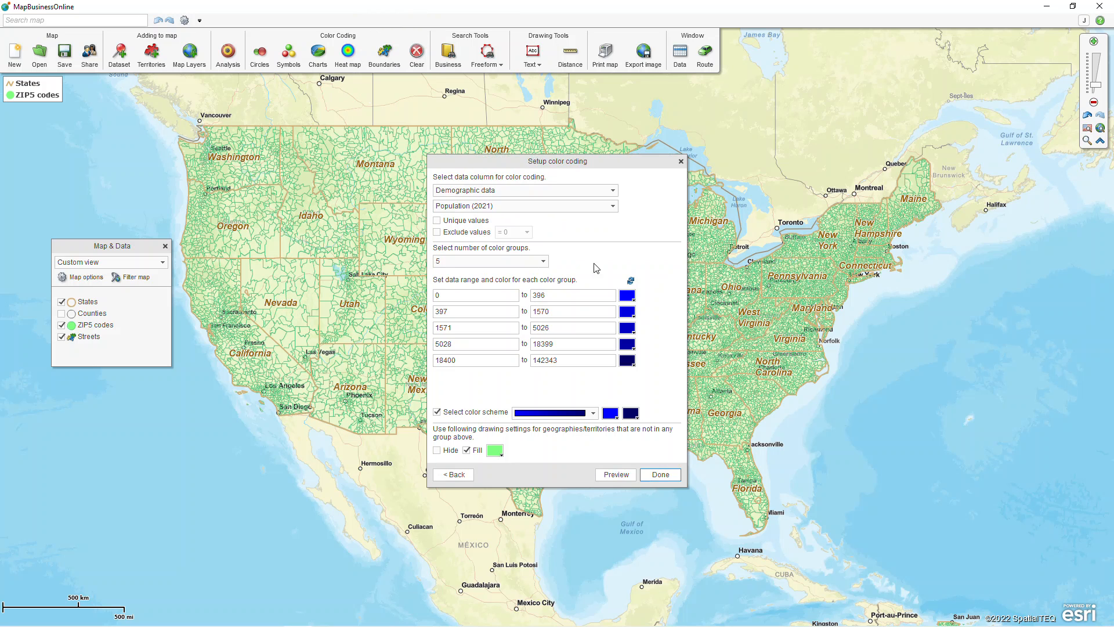
# Choose Median household income (2021) from the demographic data as the color coding column
pyautogui.click(612, 192)
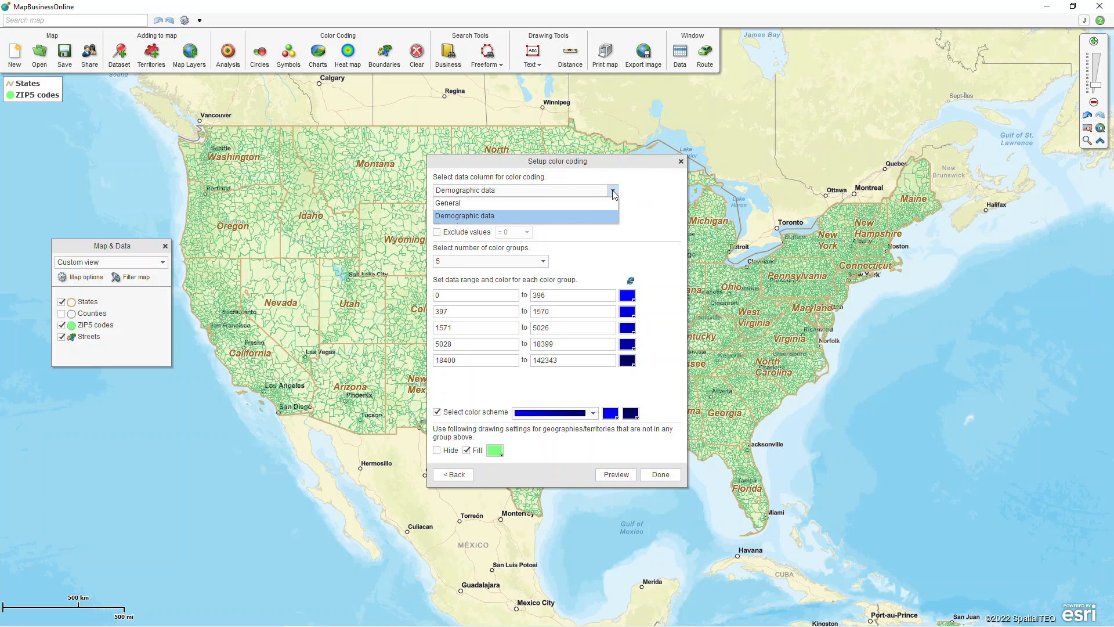
pyautogui.click(586, 214)
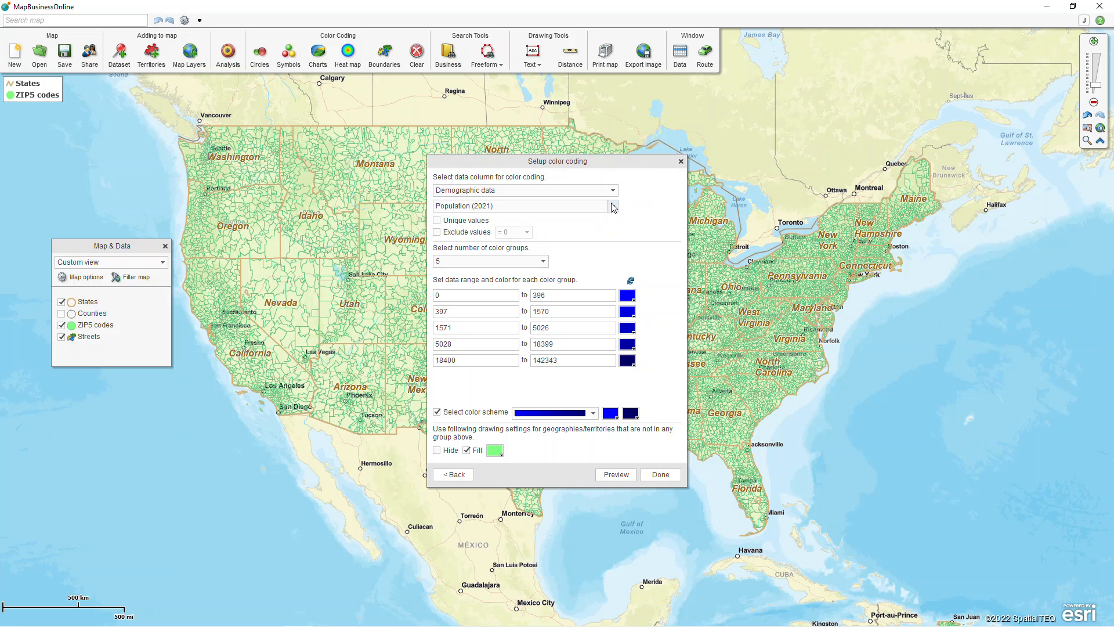
pyautogui.click(612, 206)
pyautogui.click(615, 286)
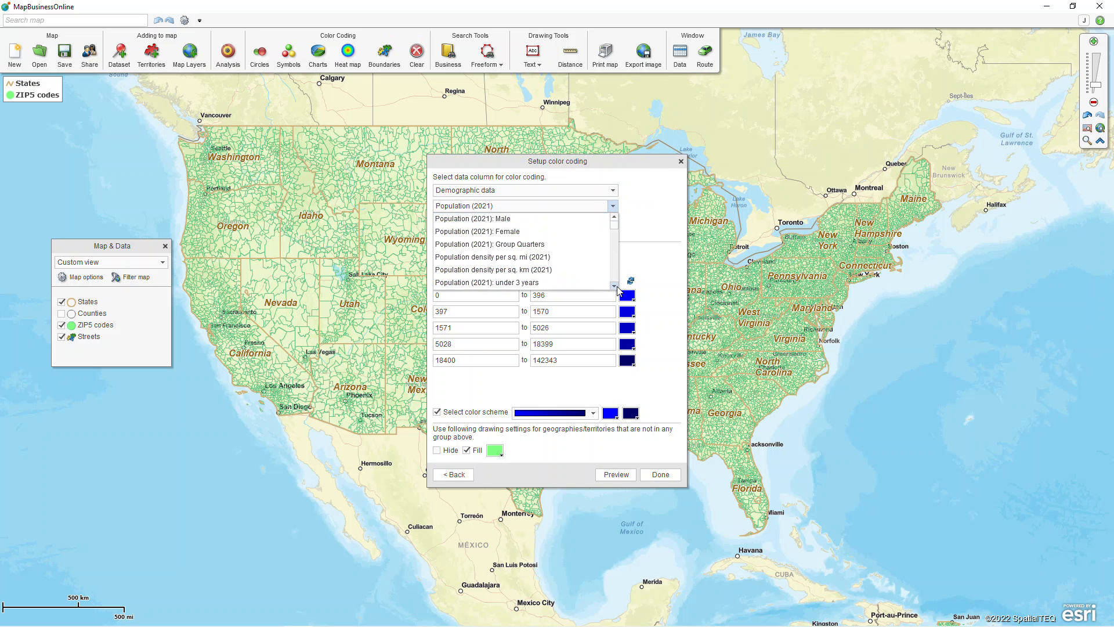
pyautogui.click(617, 288)
pyautogui.click(614, 286)
pyautogui.click(614, 285)
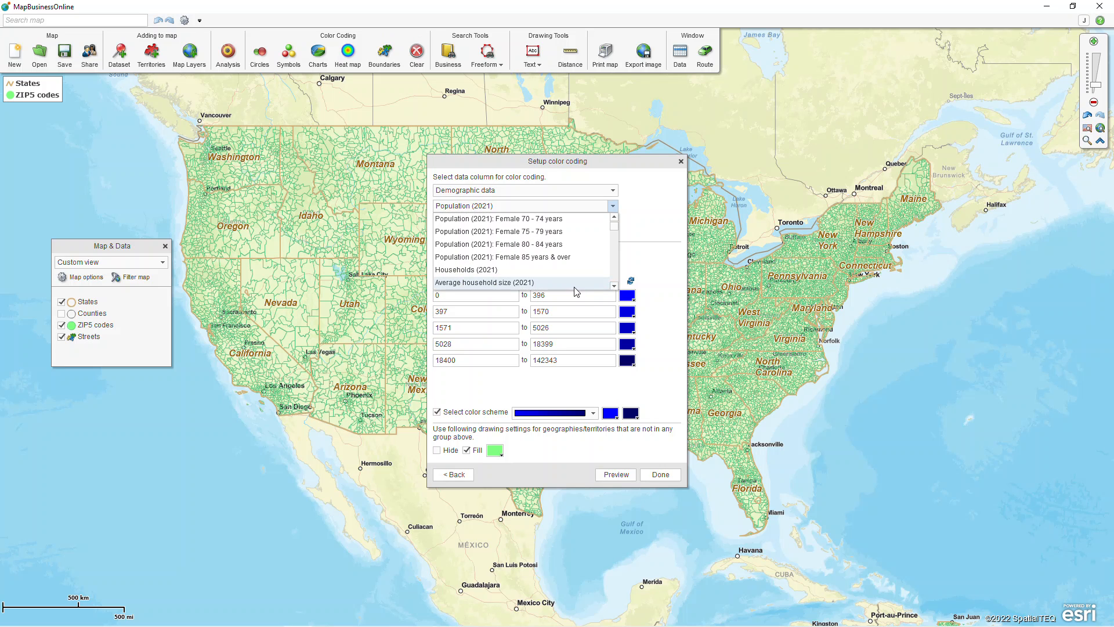
pyautogui.click(614, 286)
pyautogui.click(527, 284)
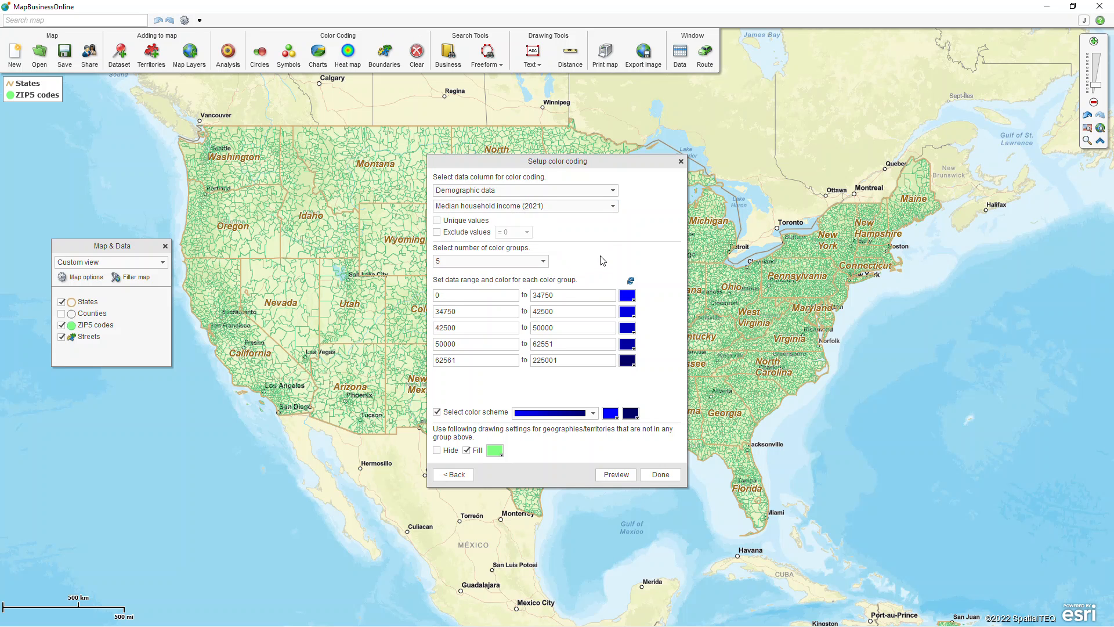
# Apply the multicolor scheme, recoloring the highest income group magenta and the lowest group dark blue
pyautogui.click(592, 413)
pyautogui.click(584, 425)
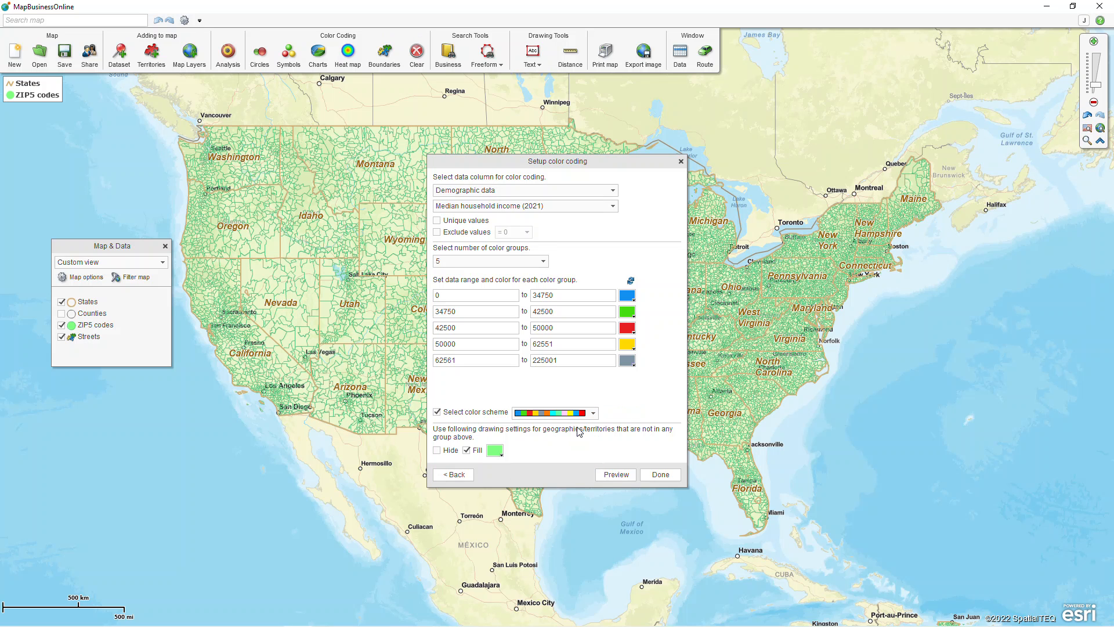
pyautogui.click(628, 360)
pyautogui.click(626, 463)
pyautogui.click(627, 295)
pyautogui.click(637, 343)
# End the fourth income range at 85000, start the fifth at 85001, and apply the color coding
pyautogui.doubleClick(550, 344)
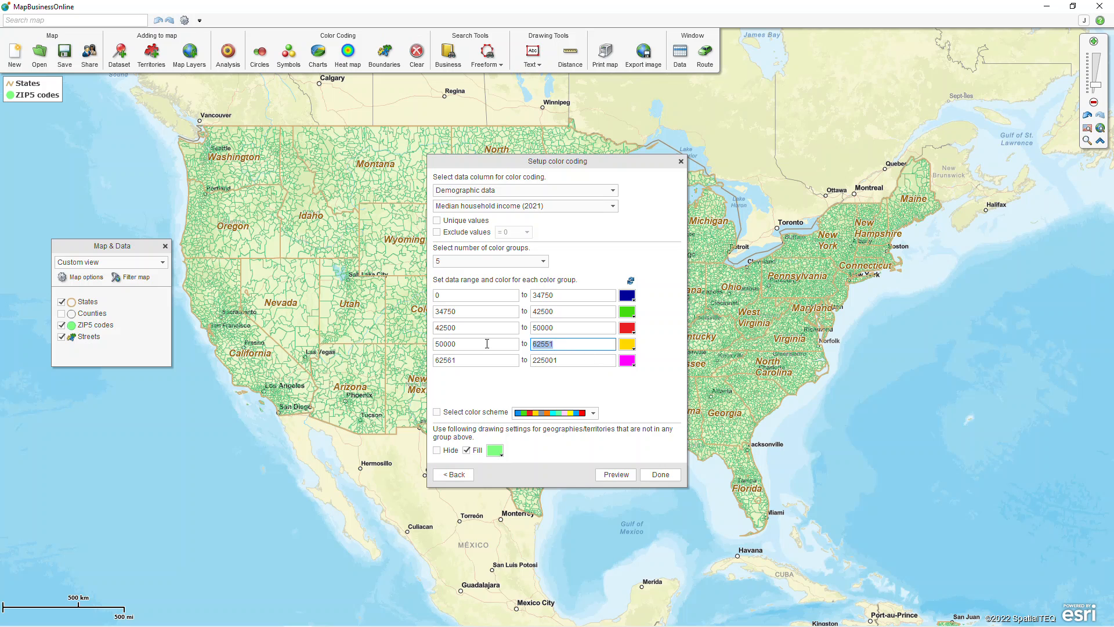
pyautogui.write('85000')
pyautogui.doubleClick(483, 364)
pyautogui.write('85')
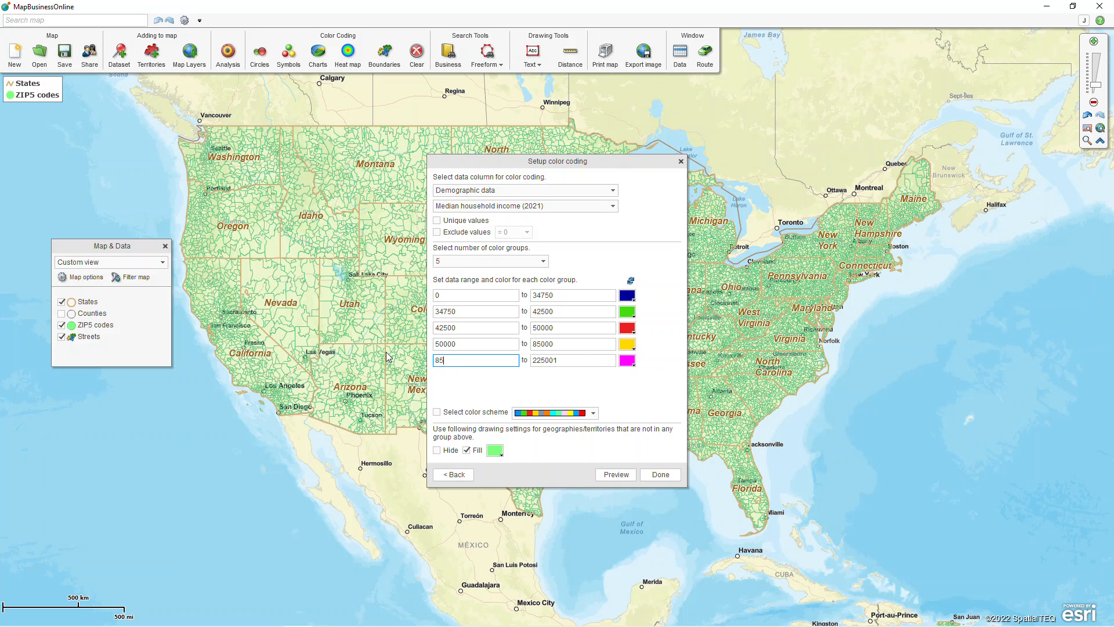
pyautogui.write('001')
pyautogui.click(660, 474)
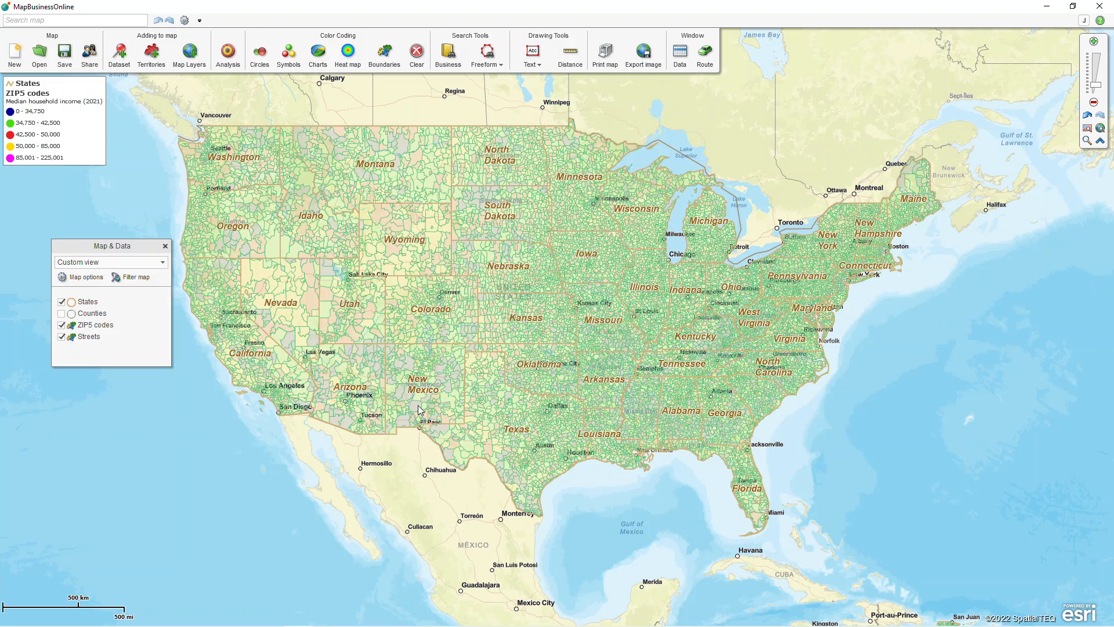
# Set the fill transparency of the color-coded ZIP5 codes layer to 0%
pyautogui.moveTo(364, 384)
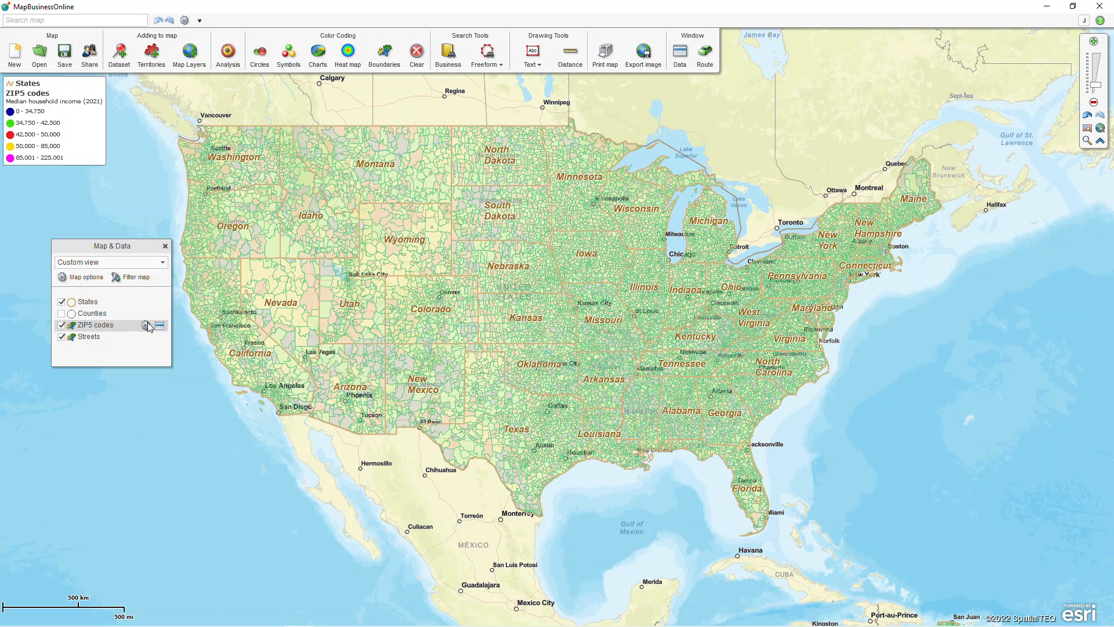
pyautogui.click(145, 326)
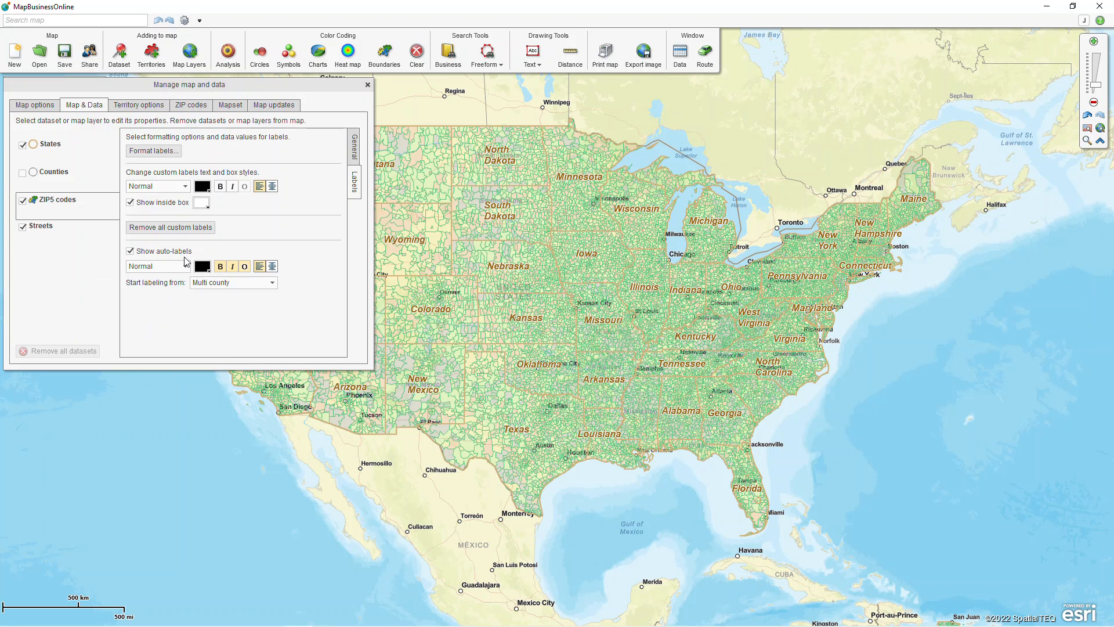
pyautogui.click(353, 148)
pyautogui.moveTo(216, 171); pyautogui.dragTo(172, 174)
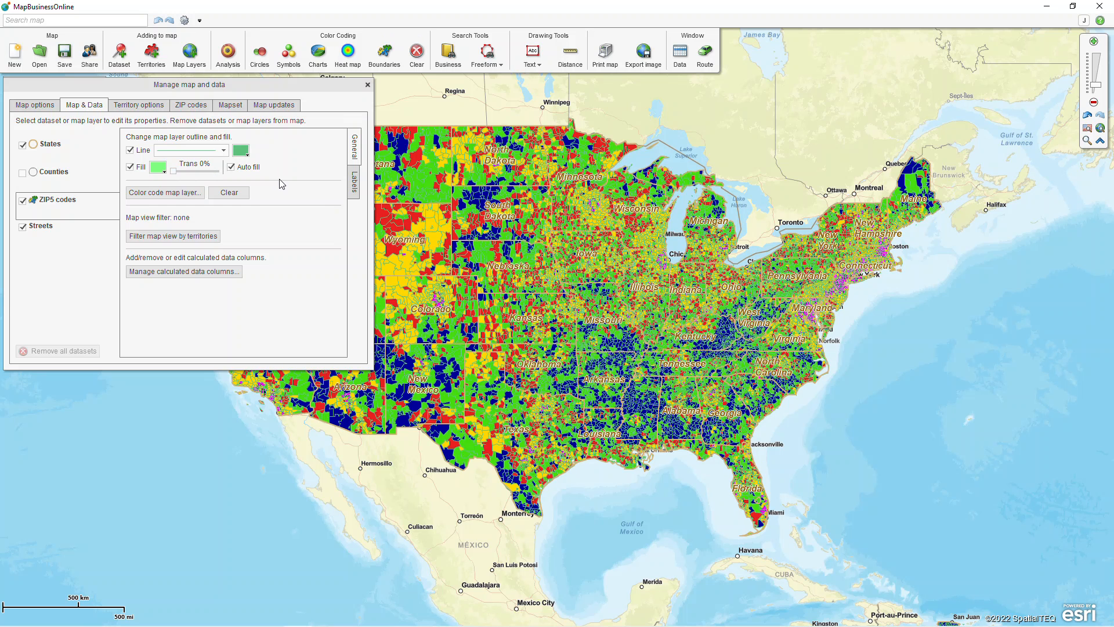
# Review the available ZIP code data sources for maps, including ZCTA and USPS ZIP codes with fillers
pyautogui.click(192, 105)
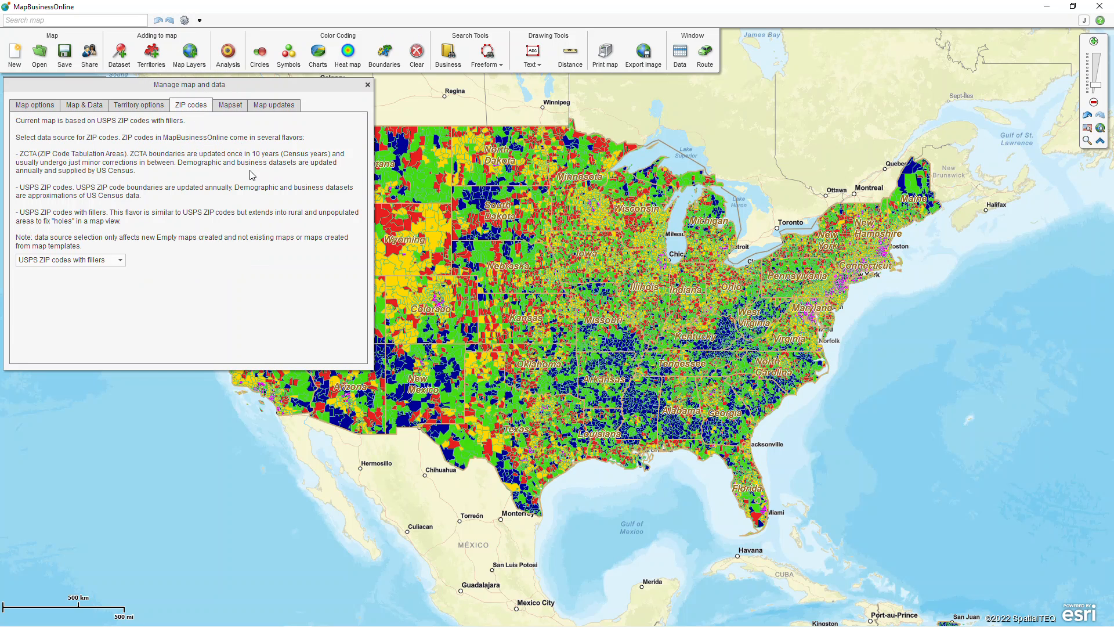
pyautogui.click(120, 261)
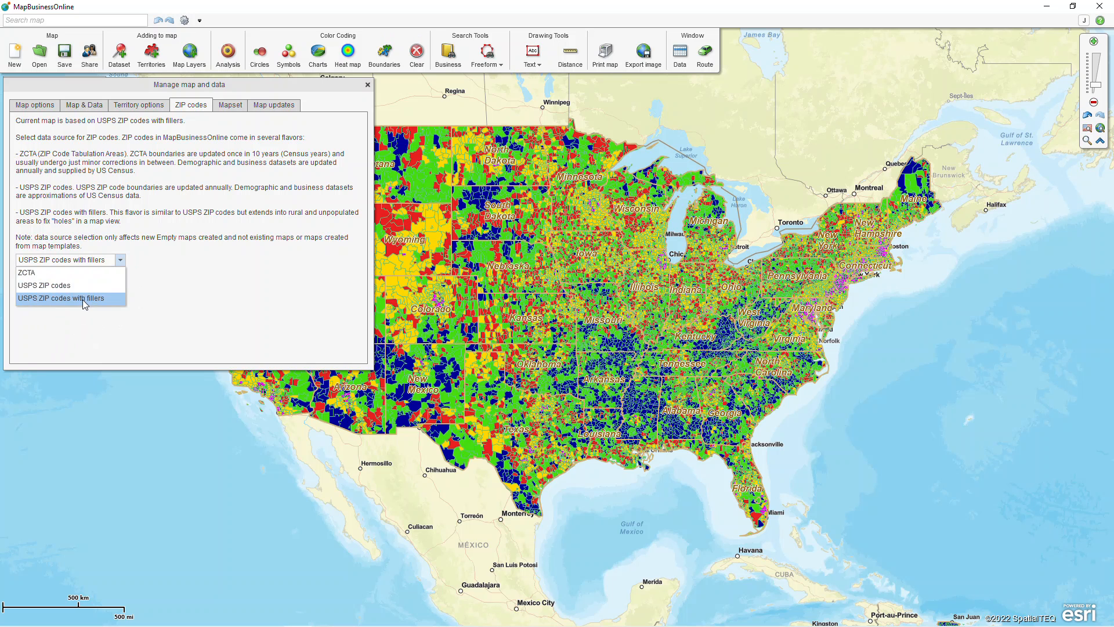
pyautogui.click(368, 85)
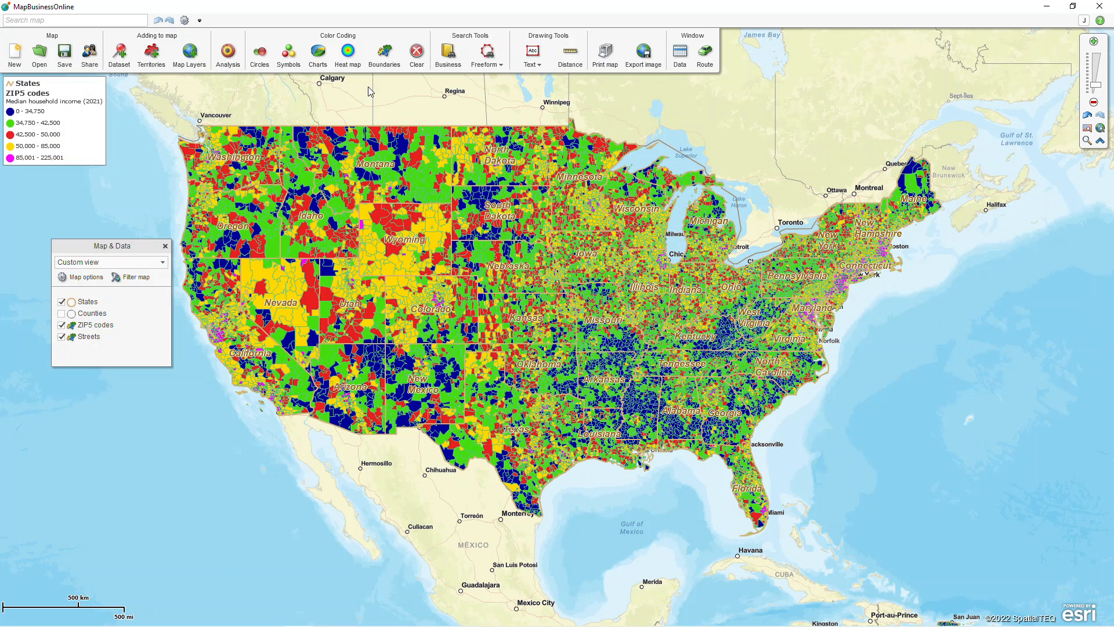
# Zoom in on the San Francisco Bay Area and inspect the median household income of ZIP code 94566
pyautogui.click(1087, 141)
pyautogui.moveTo(199, 308); pyautogui.dragTo(249, 350)
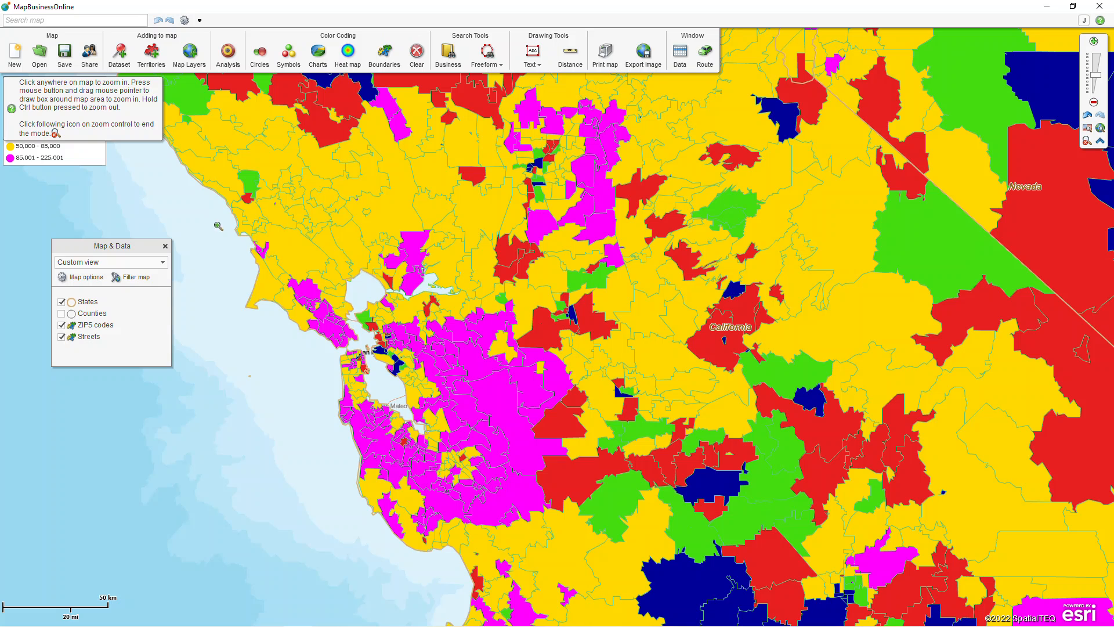
pyautogui.moveTo(207, 175); pyautogui.dragTo(646, 571)
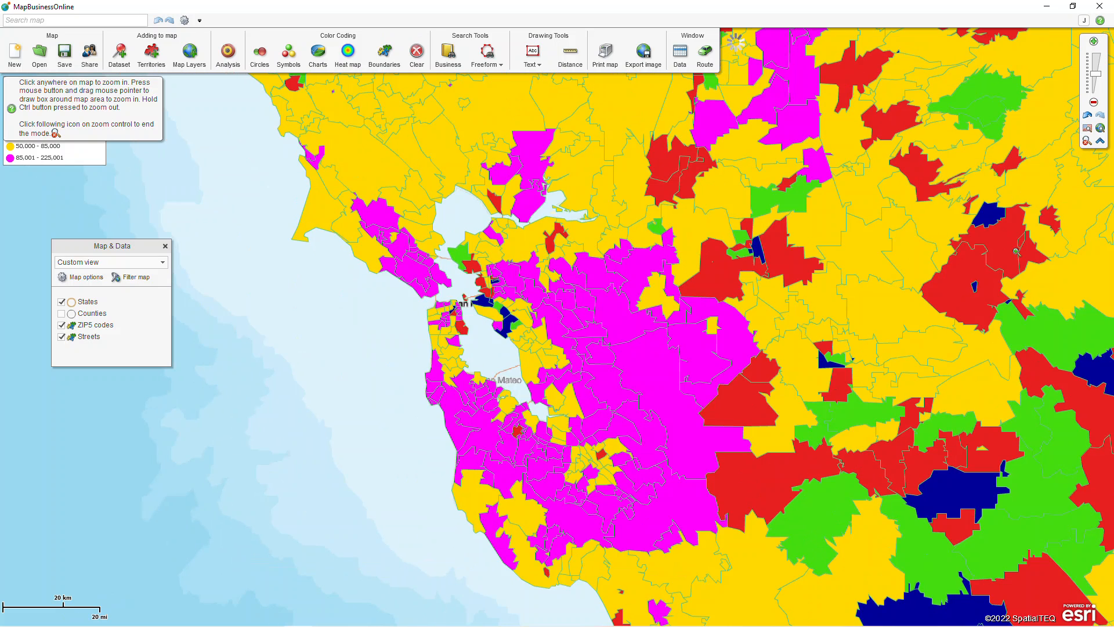
pyautogui.click(1087, 140)
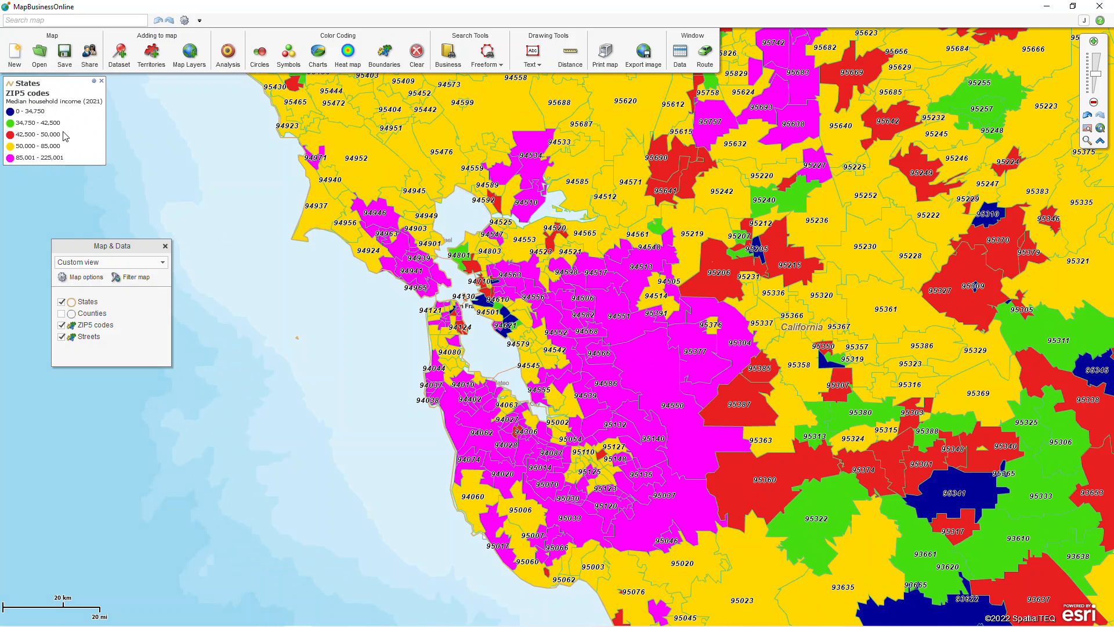
pyautogui.click(593, 363)
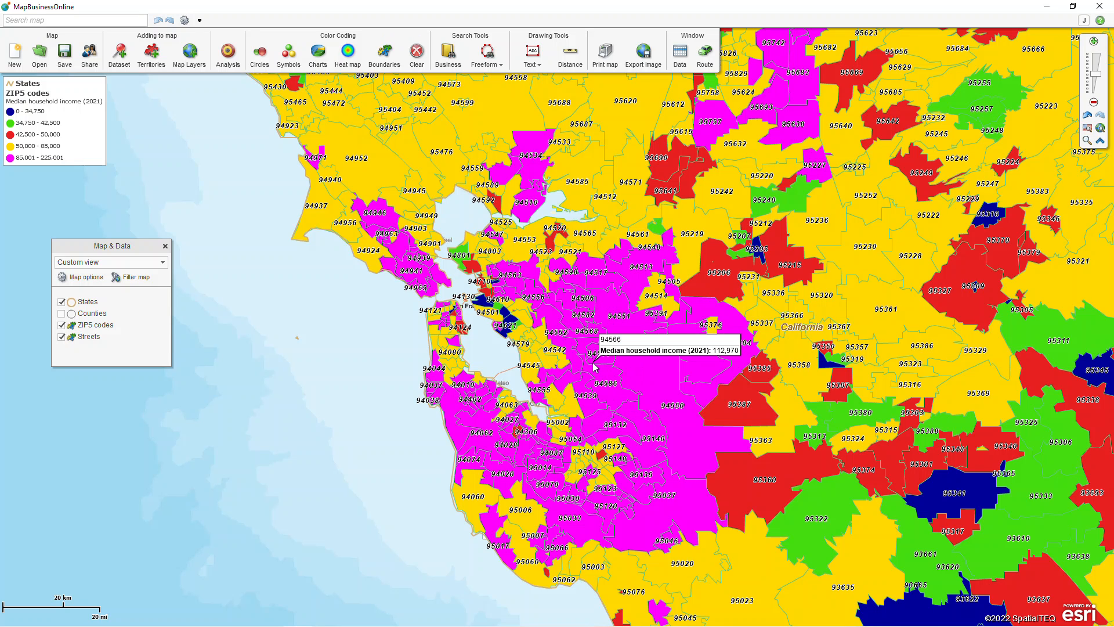
pyautogui.click(381, 65)
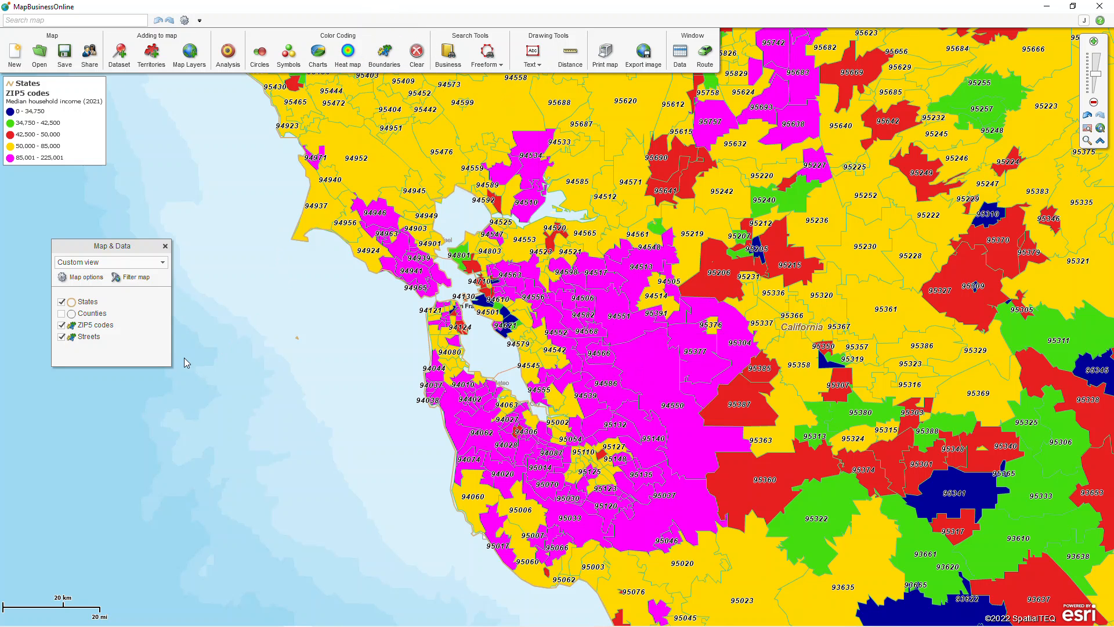
pyautogui.moveTo(143, 327)
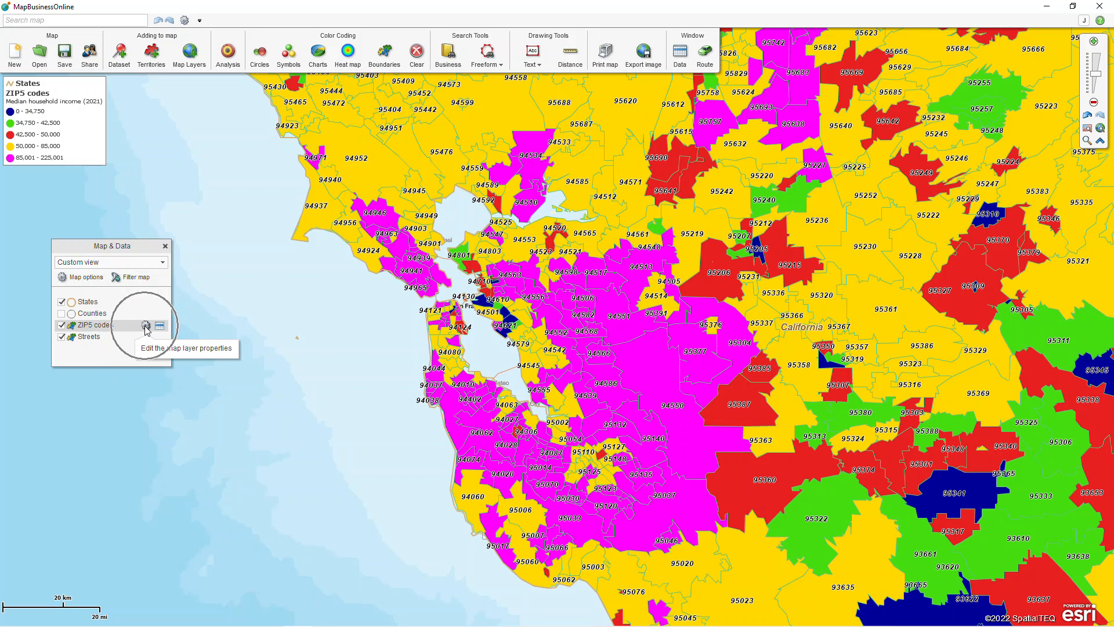
# Add Population (2021) as the first data line in the auto-labels of the ZIP5 codes layer
pyautogui.click(145, 326)
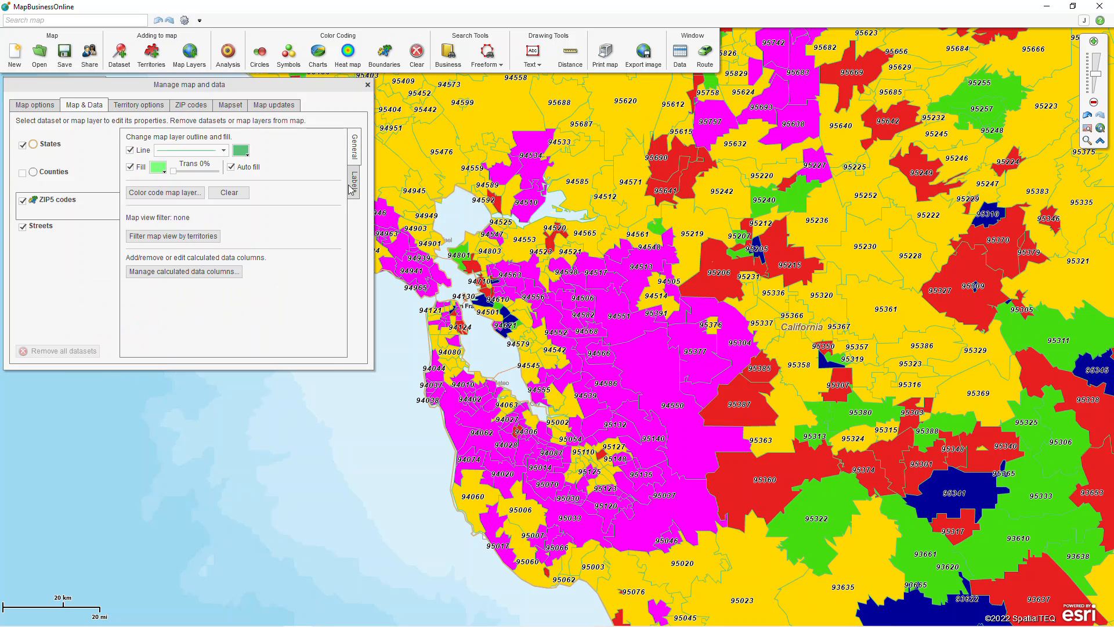
pyautogui.click(353, 186)
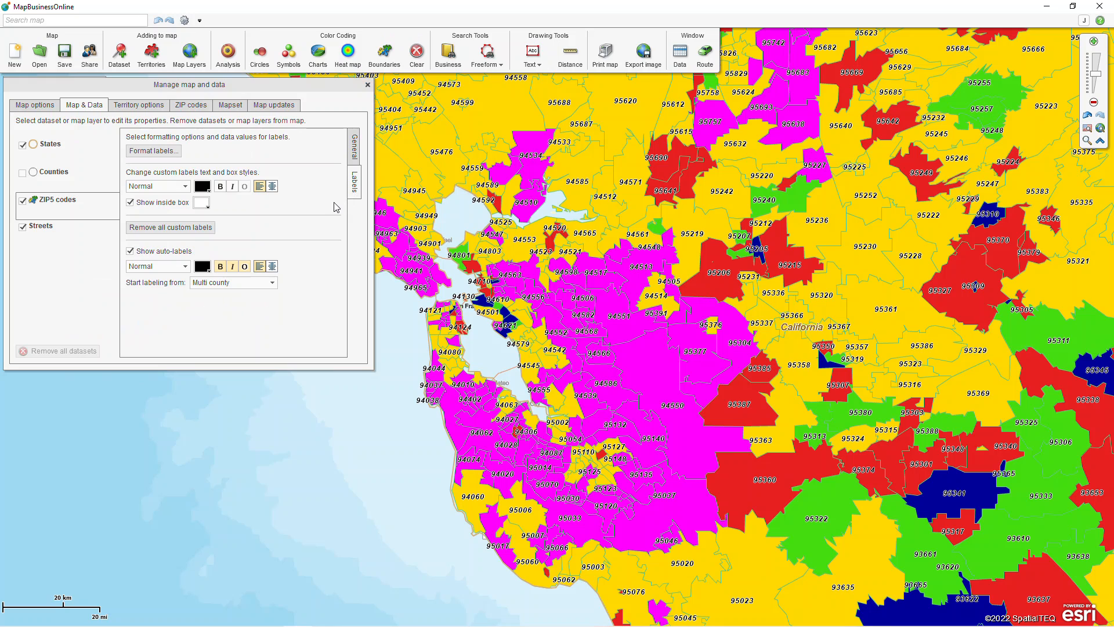
pyautogui.click(184, 268)
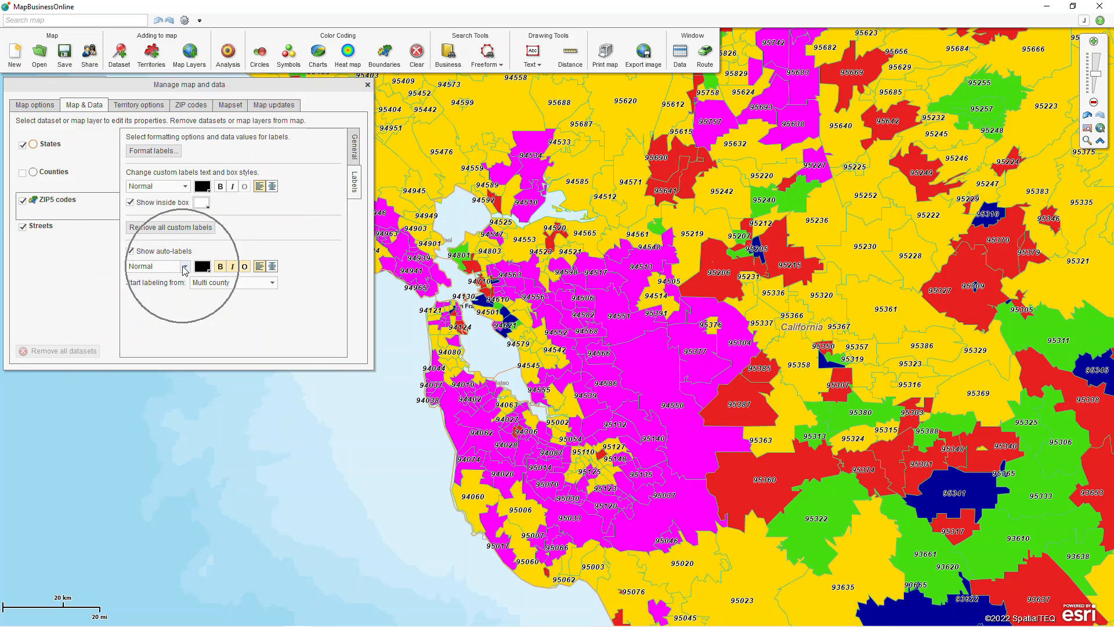
pyautogui.click(160, 152)
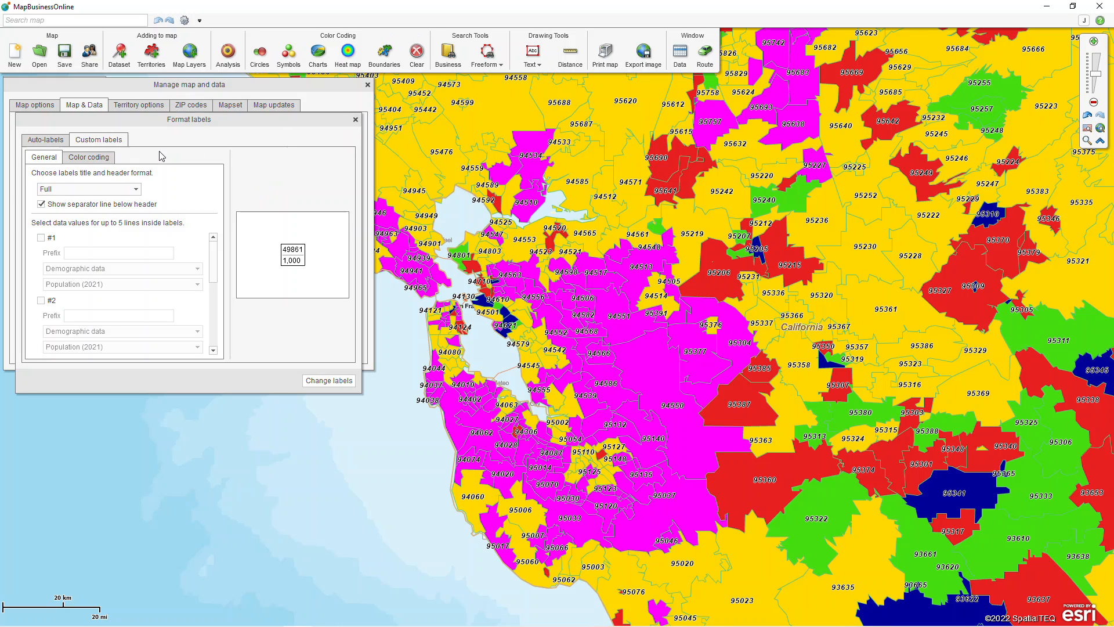
pyautogui.press('ctrl')
pyautogui.press('ctrl')
pyautogui.click(46, 139)
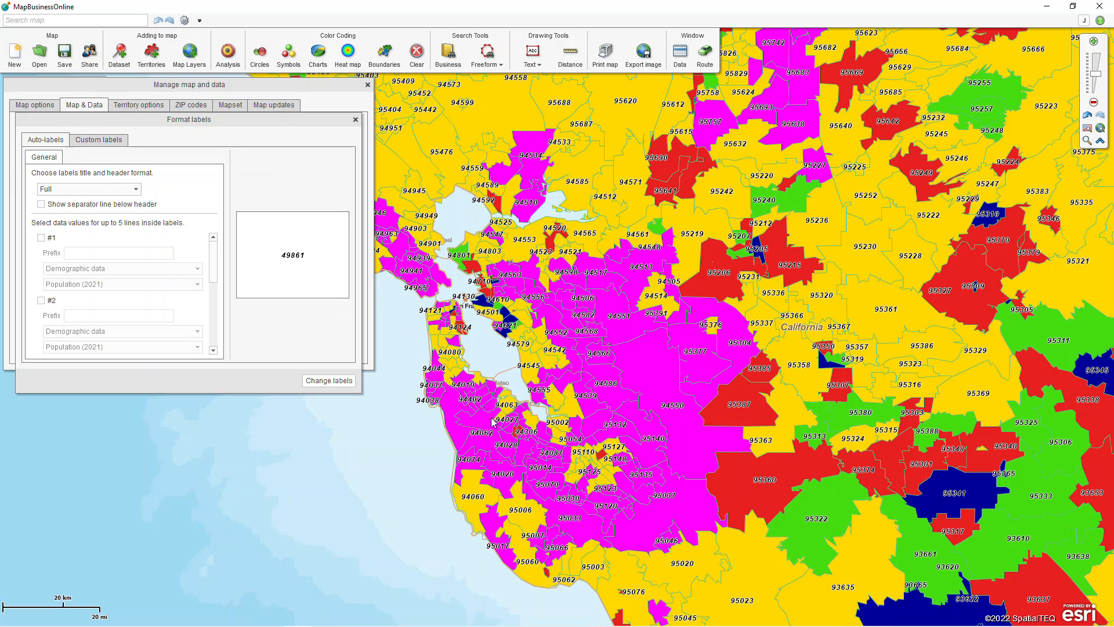
pyautogui.press('ctrl')
pyautogui.click(41, 238)
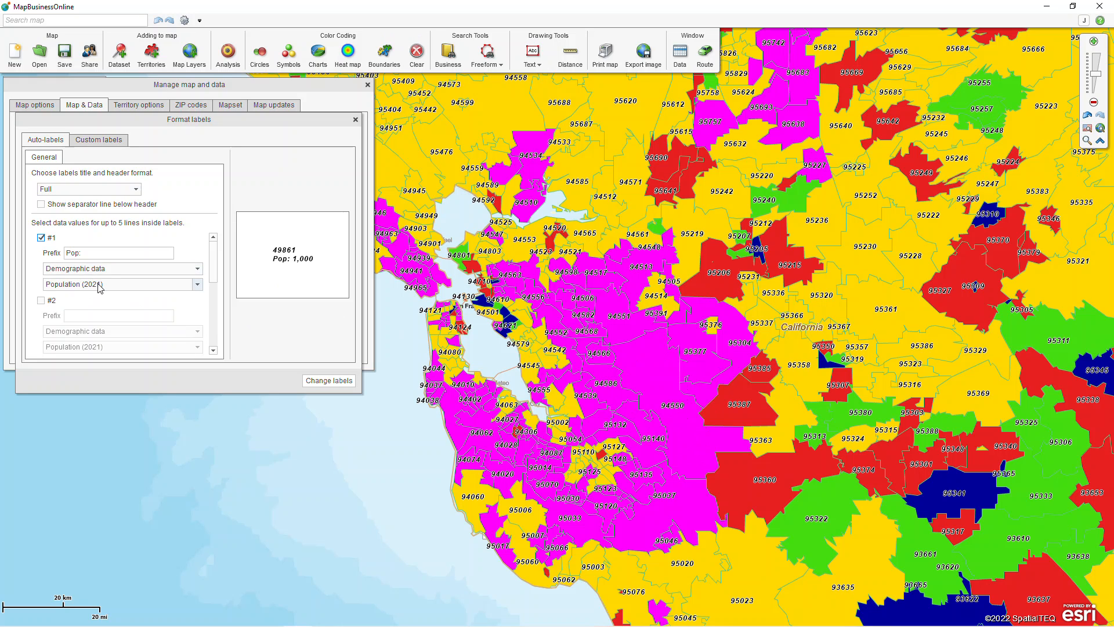
# Add Median household income (2021) as the second auto-label line and apply the label changes to the map
pyautogui.scroll(-2, 214, 288)
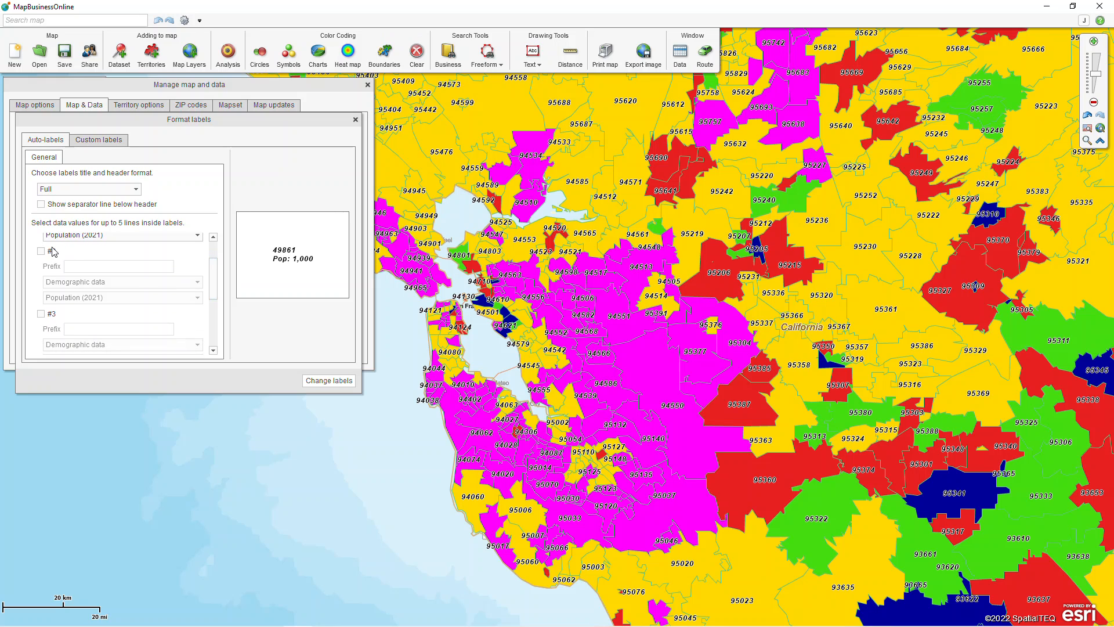
pyautogui.click(42, 251)
pyautogui.click(197, 297)
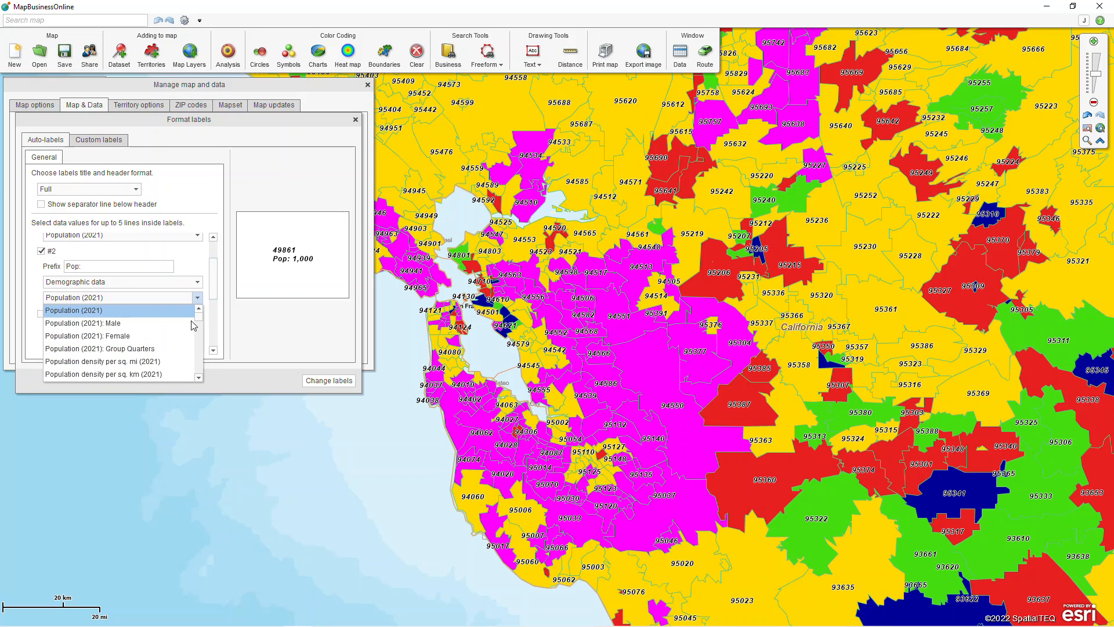
pyautogui.click(199, 377)
pyautogui.click(199, 378)
pyautogui.scroll(-10, 199, 378)
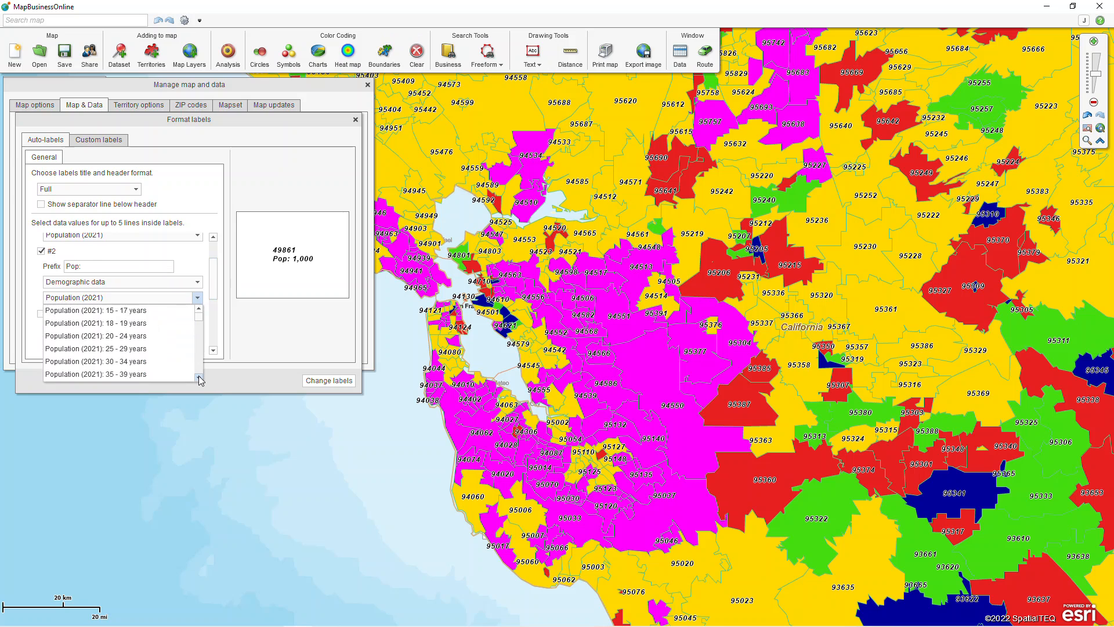
pyautogui.scroll(-15, 199, 378)
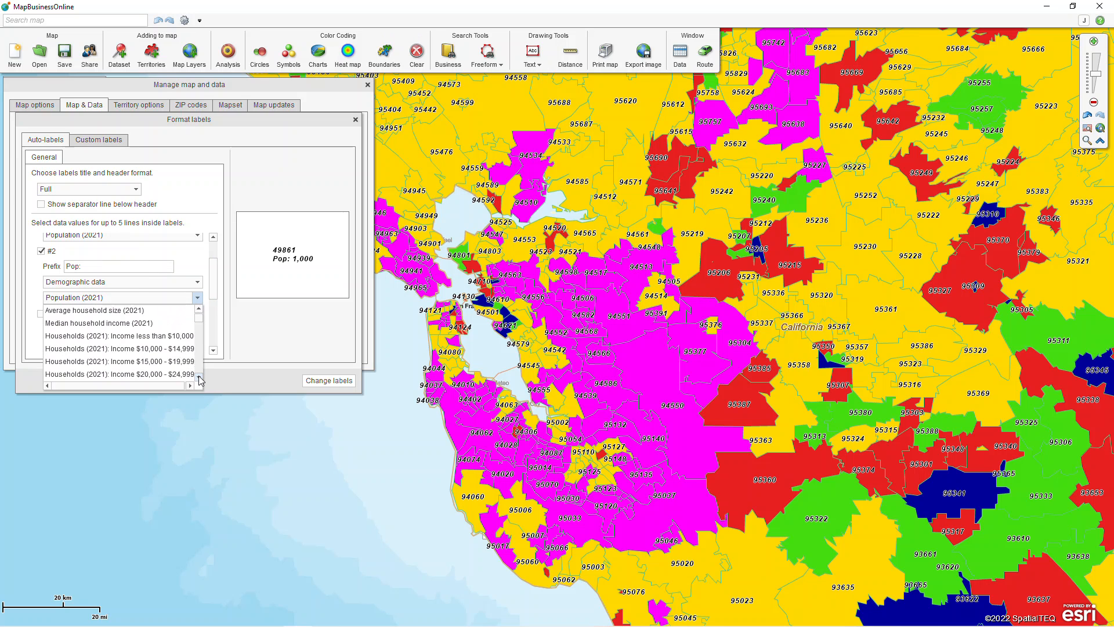
pyautogui.click(107, 323)
pyautogui.click(329, 381)
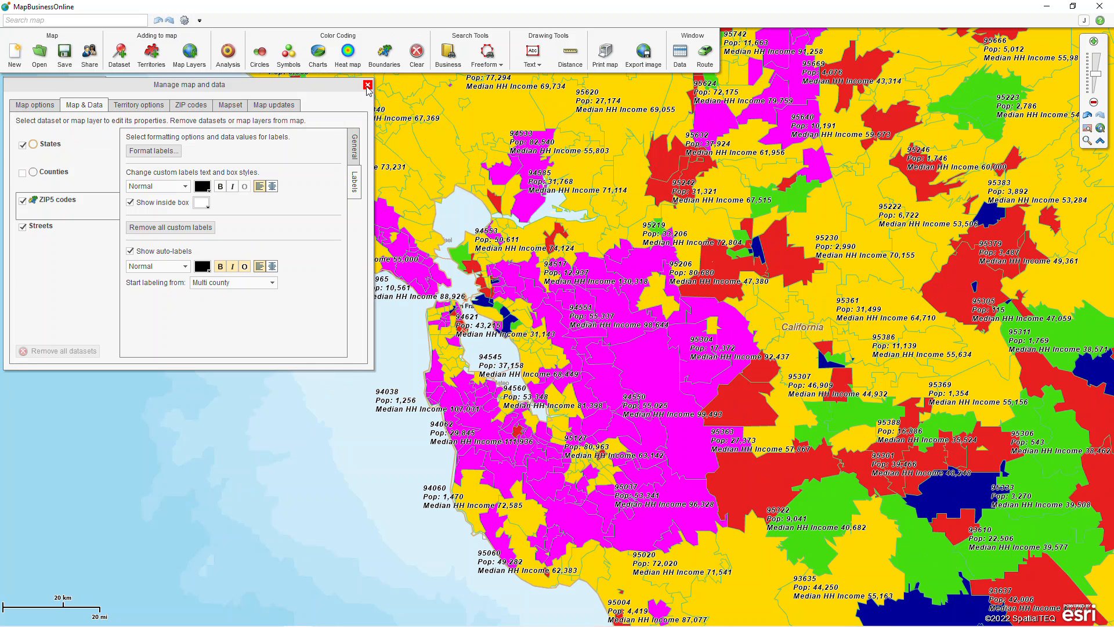
pyautogui.click(367, 86)
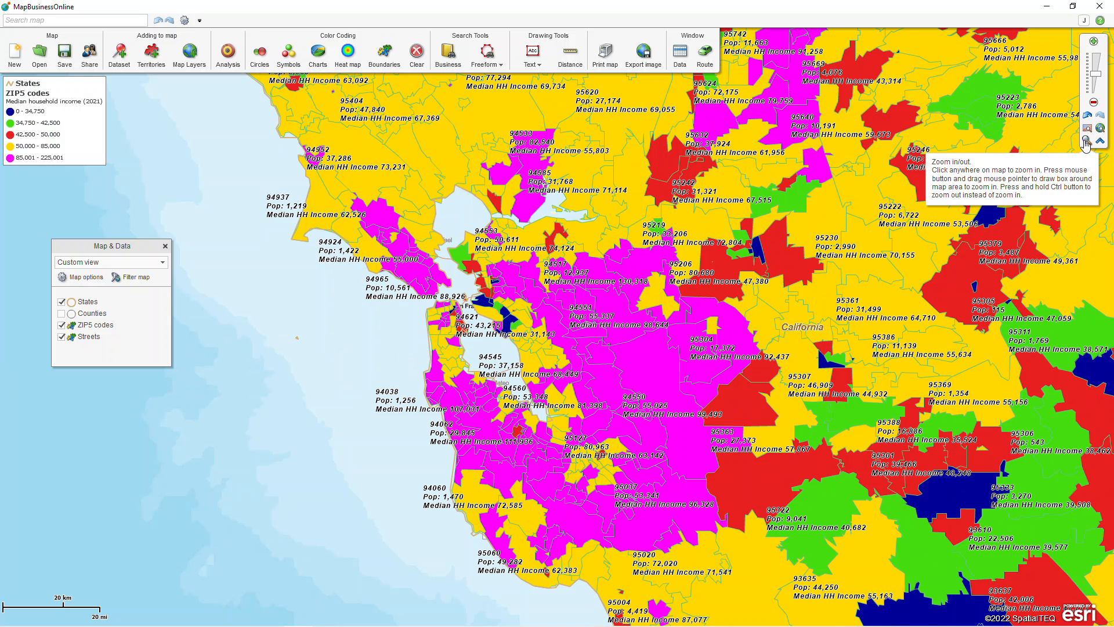
# Clear the income color coding from the ZIP5 codes layer
pyautogui.moveTo(395, 282); pyautogui.dragTo(506, 393)
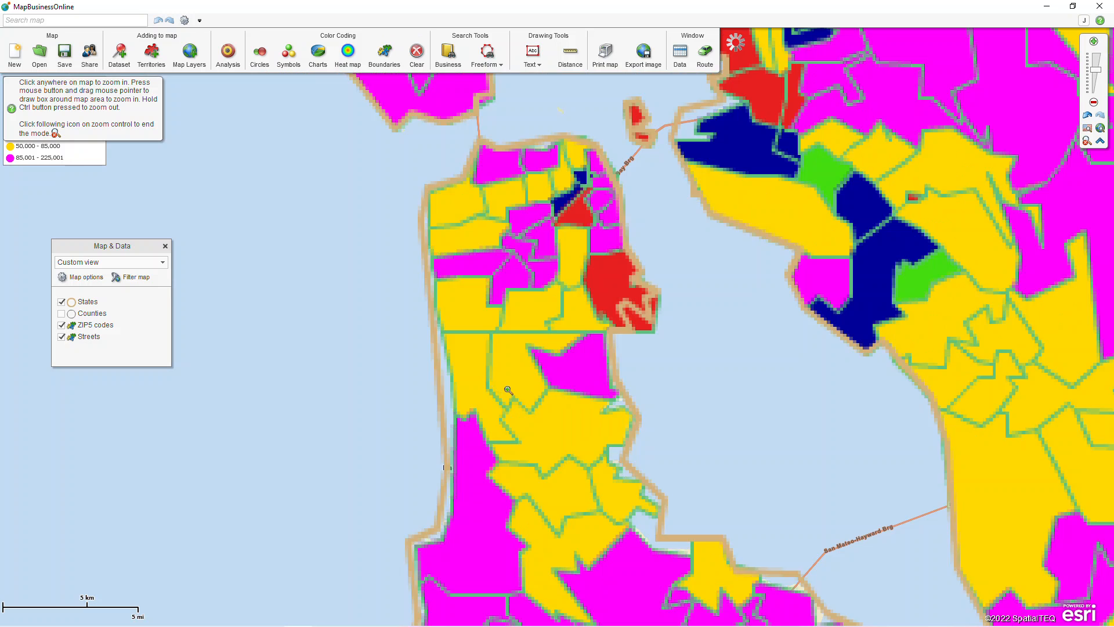
pyautogui.moveTo(308, 148); pyautogui.dragTo(554, 376)
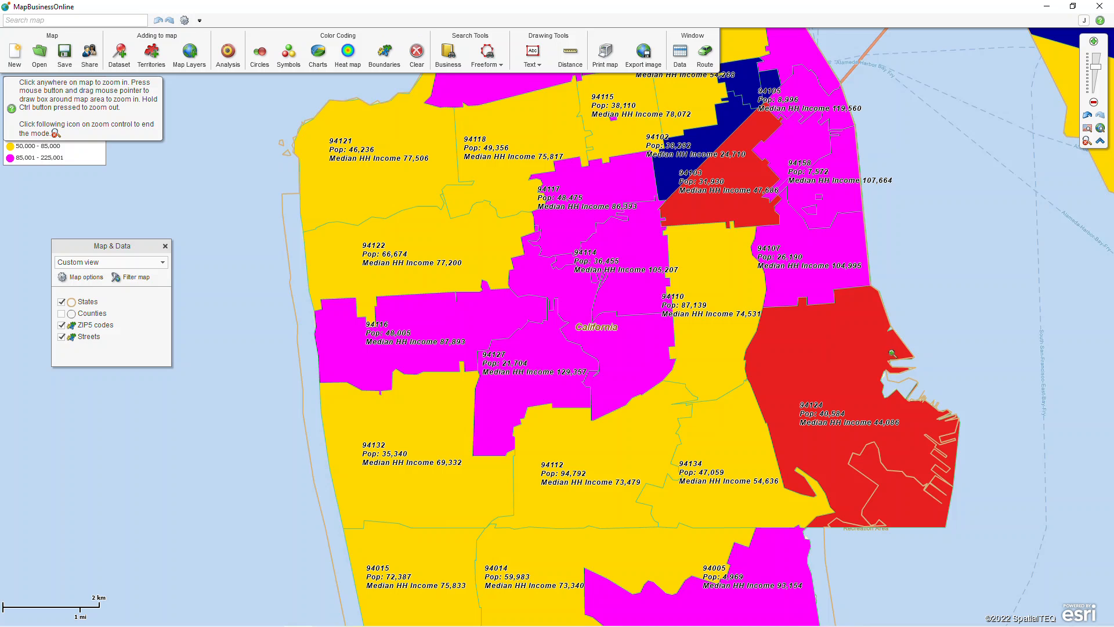
pyautogui.click(1085, 141)
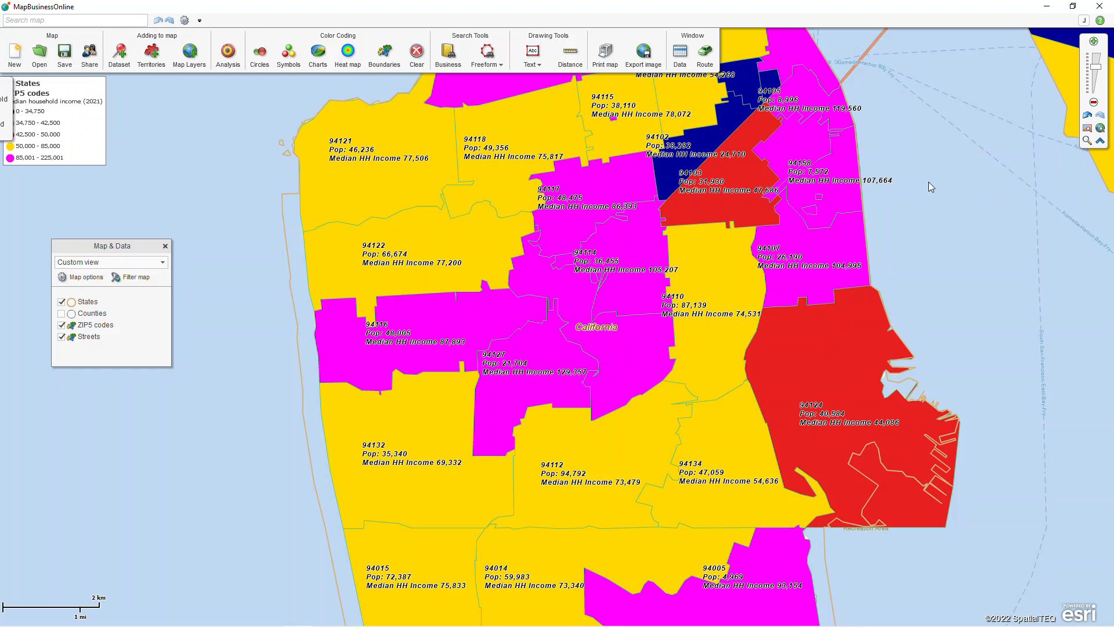
pyautogui.scroll(-2, 584, 222)
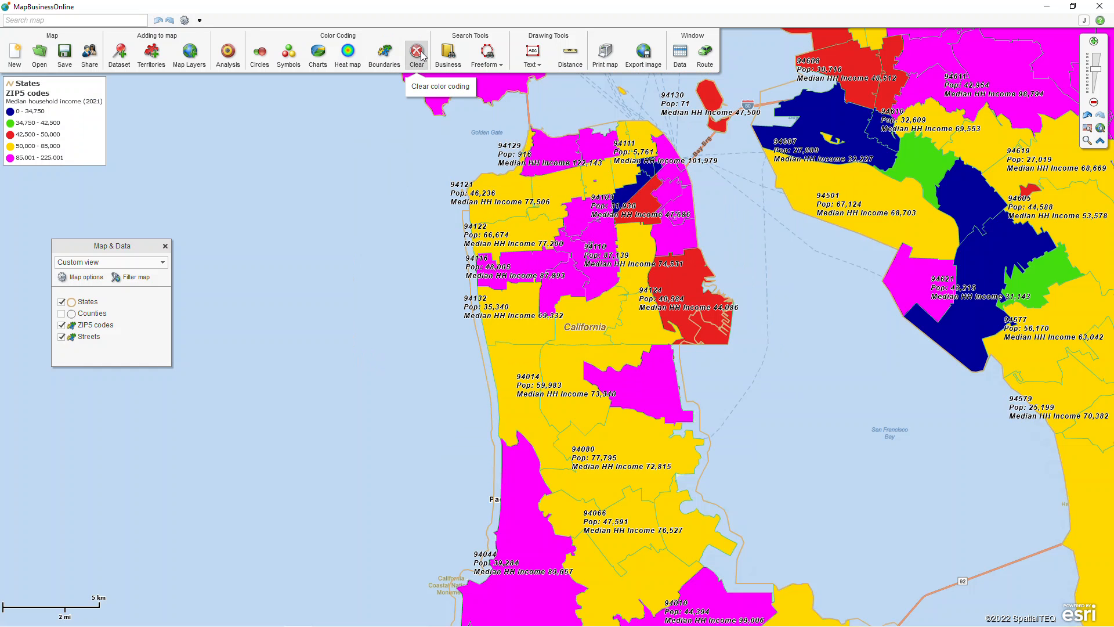
pyautogui.click(418, 54)
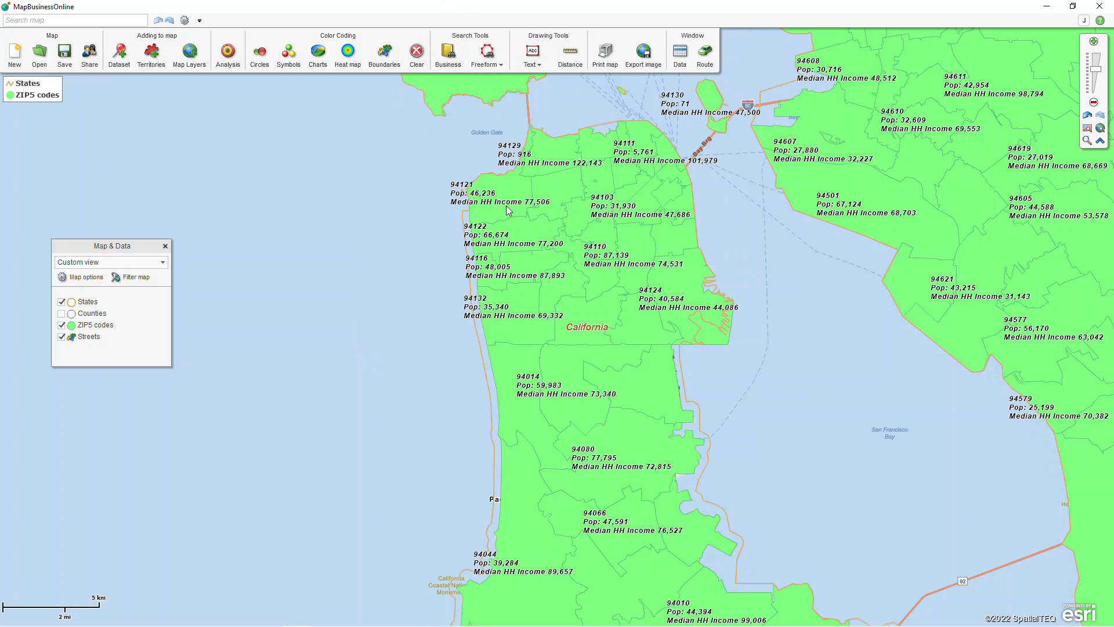
# Create a new territory named SF 1 from ZIP code 94014 in Daly City
pyautogui.click(568, 363)
pyautogui.click(603, 380)
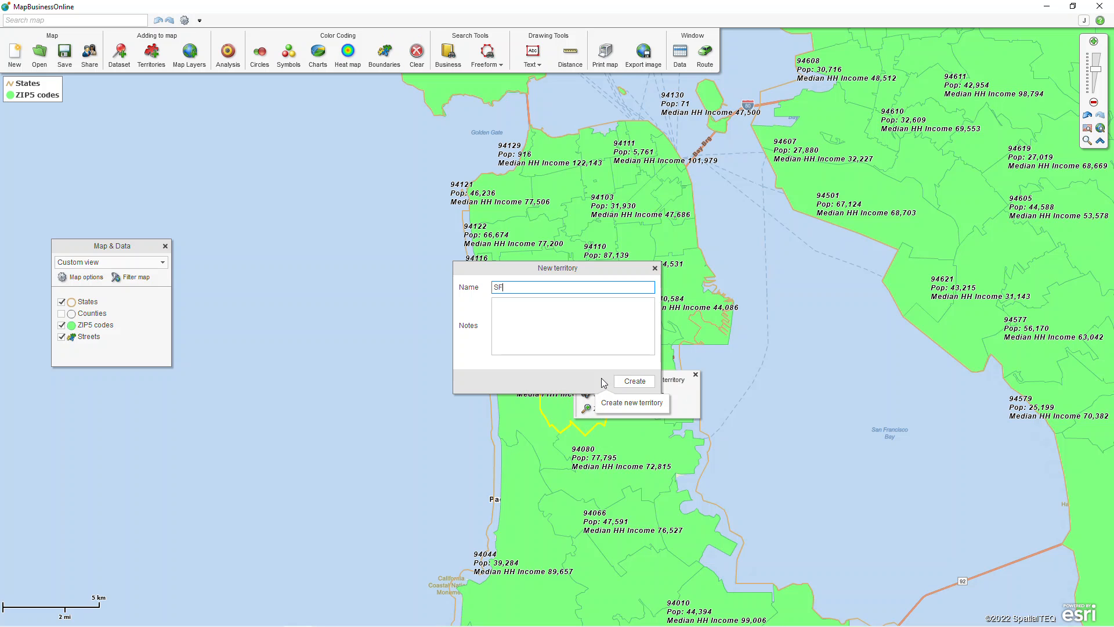
pyautogui.click(638, 381)
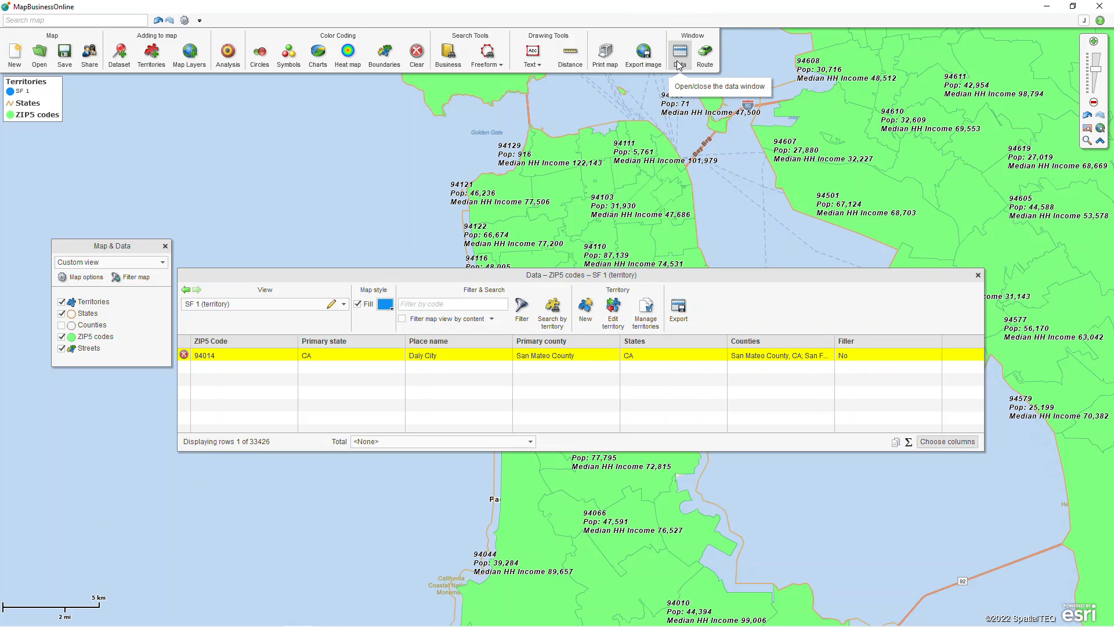
pyautogui.click(387, 306)
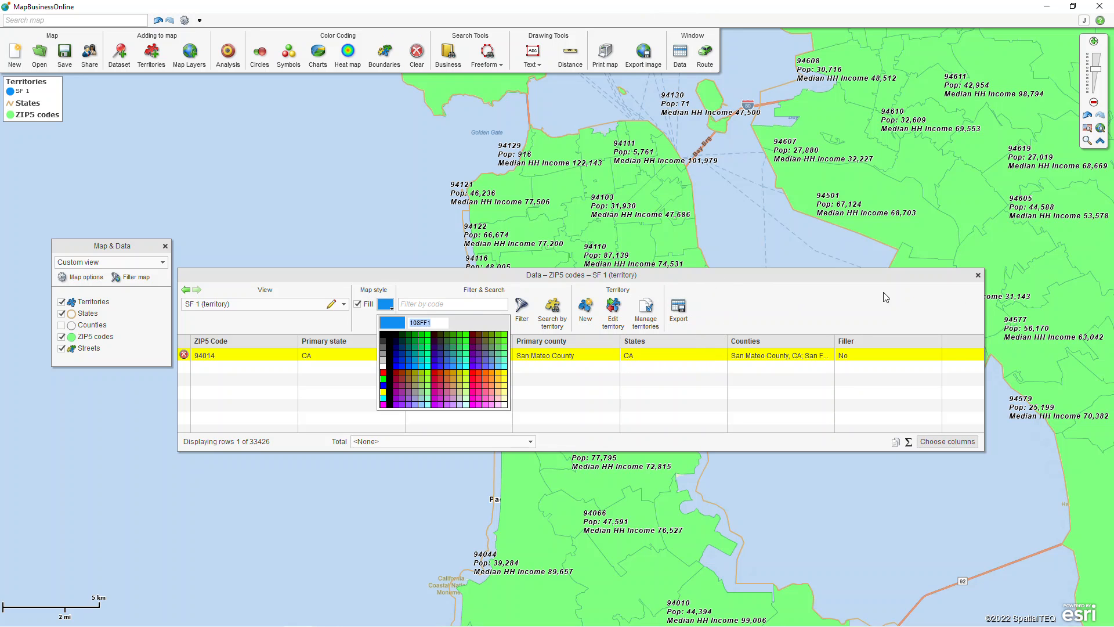
pyautogui.click(978, 275)
pyautogui.click(803, 375)
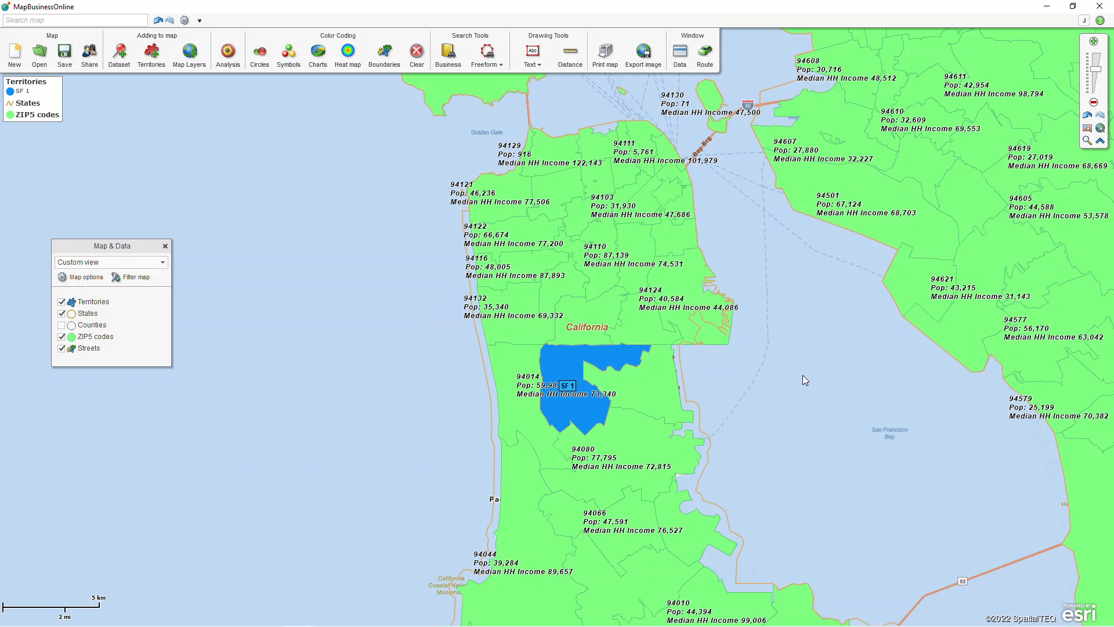
# Select multiple nearby ZIP codes across San Francisco, Daly City and Brisbane, including 94158, and add them to territory SF 1
pyautogui.click(653, 387)
pyautogui.keyDown('ctrl'); pyautogui.click(694, 276); pyautogui.keyUp('ctrl')
pyautogui.keyDown('ctrl'); pyautogui.click(637, 318); pyautogui.keyUp('ctrl')
pyautogui.keyDown('ctrl'); pyautogui.click(606, 315); pyautogui.keyUp('ctrl')
pyautogui.keyDown('ctrl'); pyautogui.click(636, 257); pyautogui.keyUp('ctrl')
pyautogui.keyDown('ctrl'); pyautogui.click(676, 234); pyautogui.keyUp('ctrl')
pyautogui.keyDown('ctrl'); pyautogui.click(695, 210); pyautogui.keyUp('ctrl')
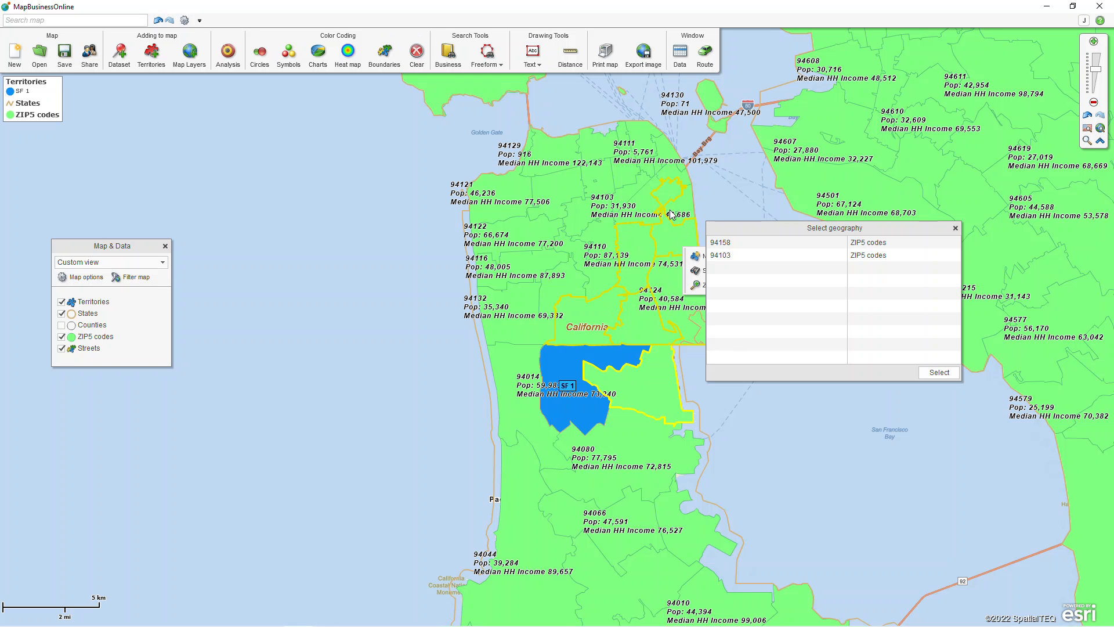
pyautogui.click(736, 241)
pyautogui.keyDown('ctrl'); pyautogui.click(573, 210); pyautogui.keyUp('ctrl')
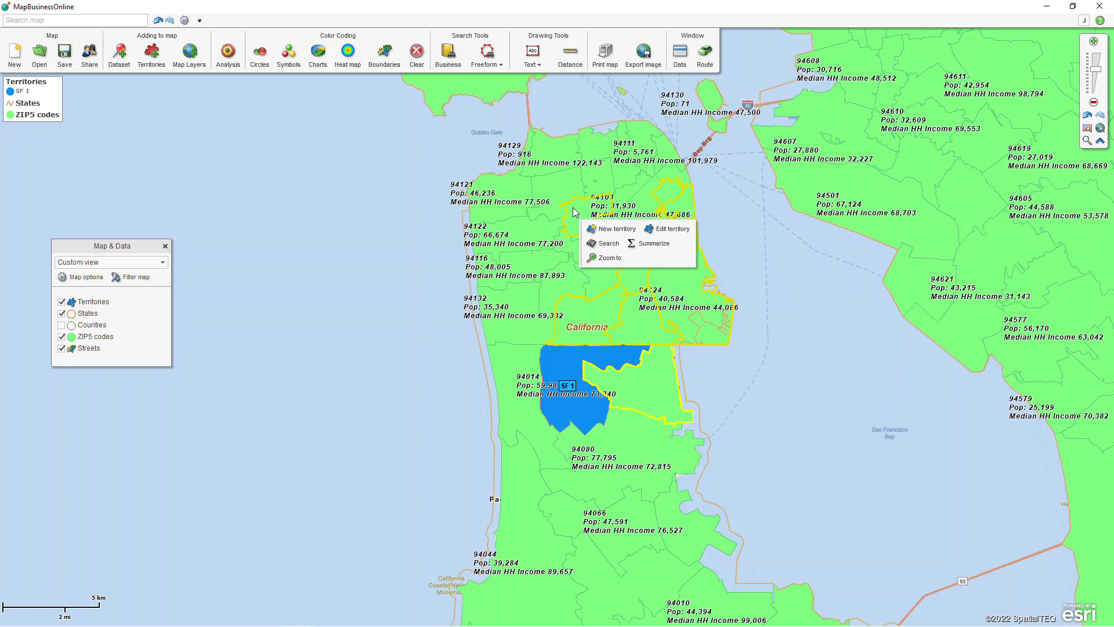
pyautogui.keyDown('ctrl'); pyautogui.click(561, 201); pyautogui.keyUp('ctrl')
pyautogui.keyDown('ctrl'); pyautogui.click(534, 256); pyautogui.keyUp('ctrl')
pyautogui.keyDown('ctrl'); pyautogui.click(520, 325); pyautogui.keyUp('ctrl')
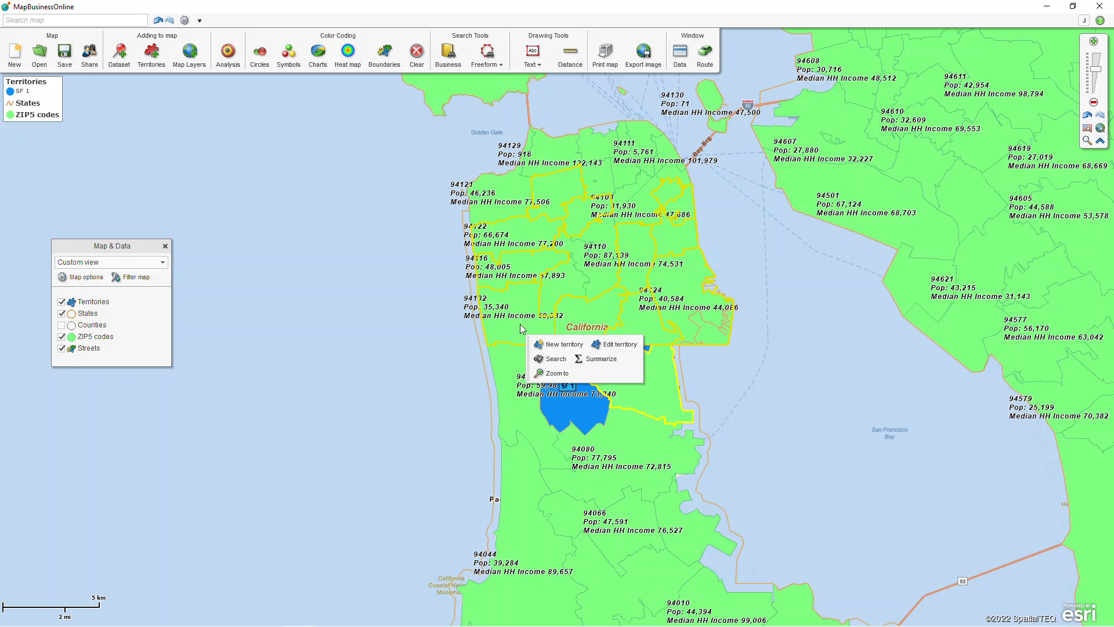
pyautogui.keyDown('ctrl'); pyautogui.click(510, 387); pyautogui.keyUp('ctrl')
pyautogui.click(620, 404)
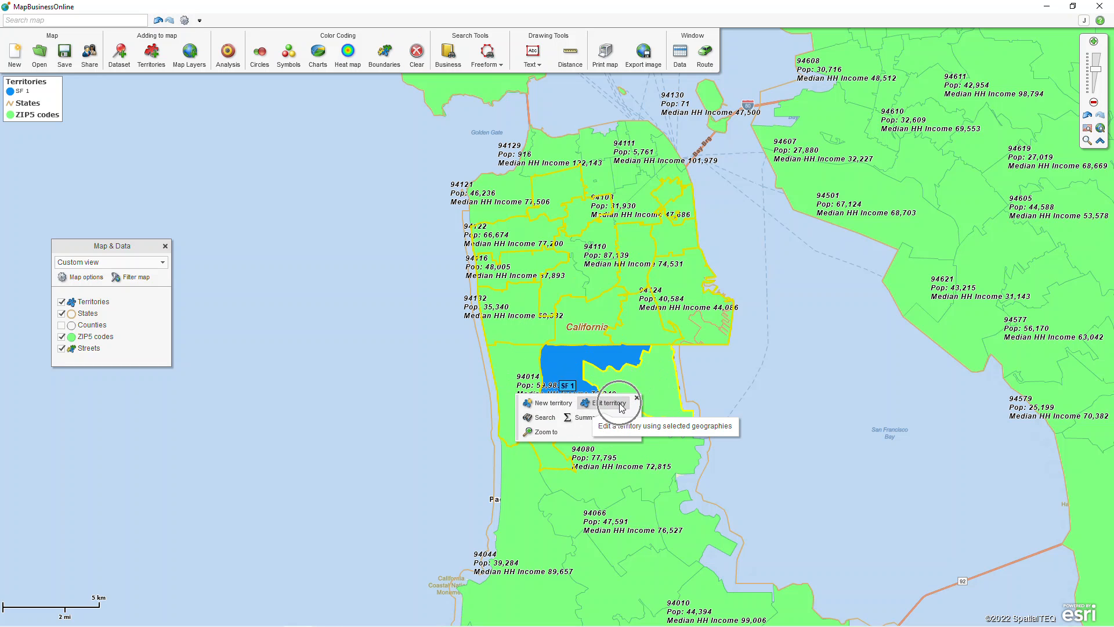
pyautogui.click(619, 404)
pyautogui.click(430, 294)
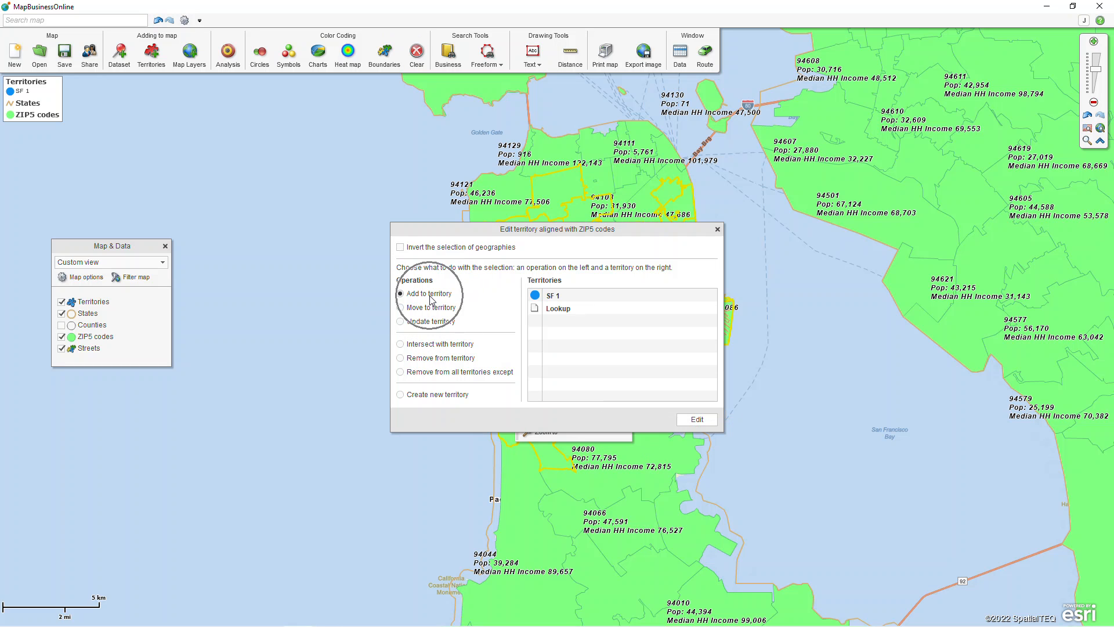
pyautogui.click(552, 297)
pyautogui.click(700, 423)
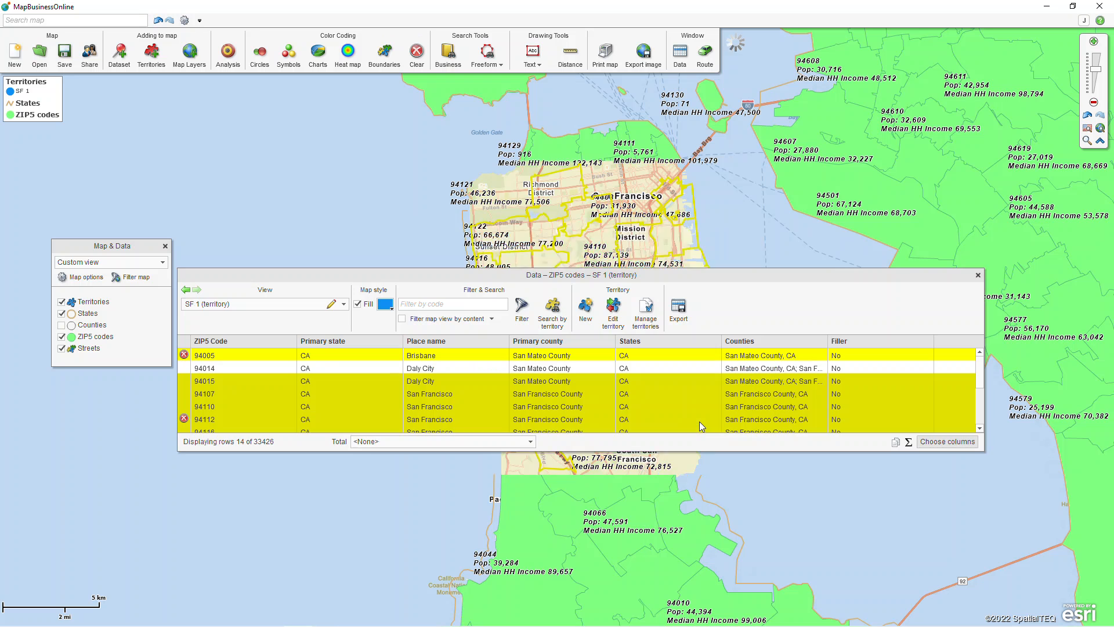
pyautogui.click(978, 275)
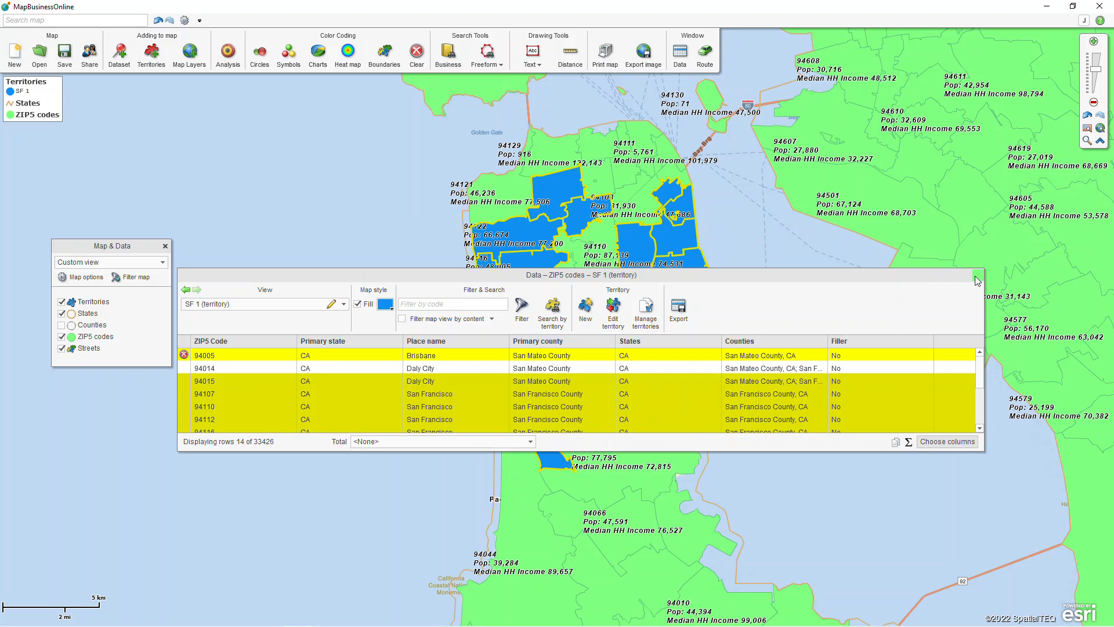
# Draw a freeform search area enclosing San Francisco and the peninsula down to about ZIP codes 94019 and 94063
pyautogui.scroll(-1, 803, 373)
pyautogui.moveTo(827, 368); pyautogui.dragTo(714, 375)
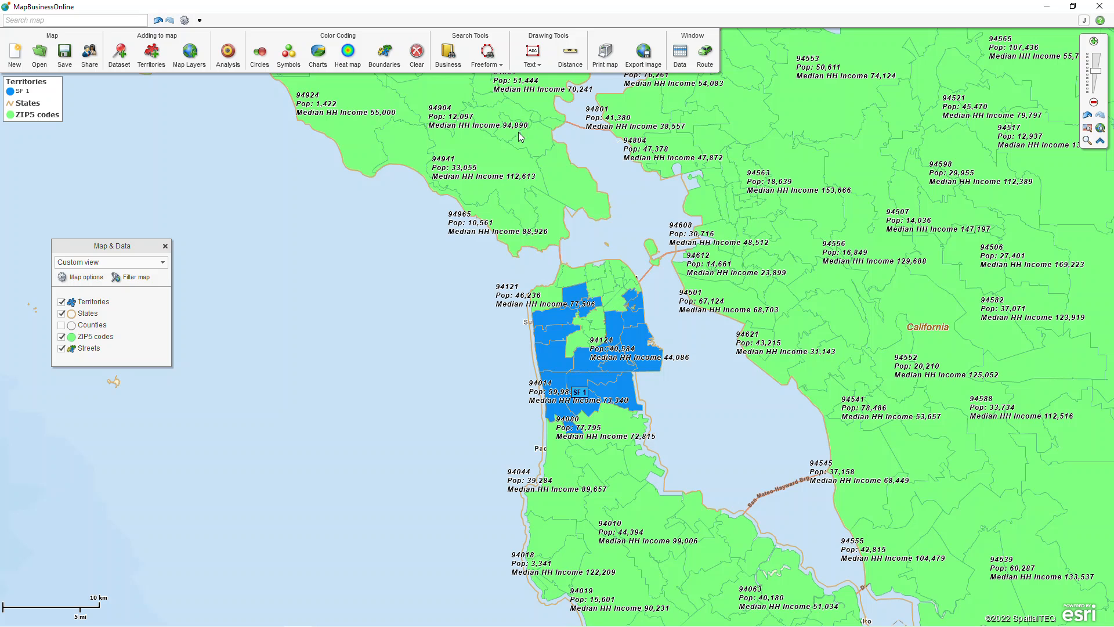
pyautogui.click(492, 69)
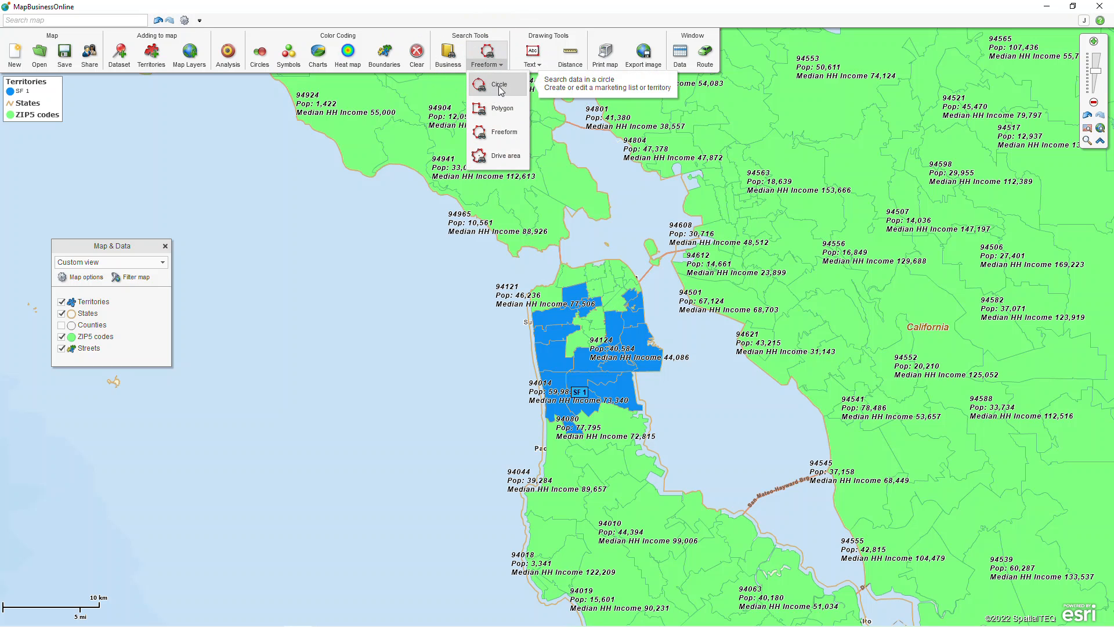
pyautogui.click(505, 133)
pyautogui.moveTo(605, 240)
pyautogui.mouseDown()
pyautogui.moveTo(564, 250)
pyautogui.moveTo(465, 334)
pyautogui.moveTo(590, 614)
pyautogui.moveTo(775, 460)
pyautogui.moveTo(605, 240)
pyautogui.mouseUp()
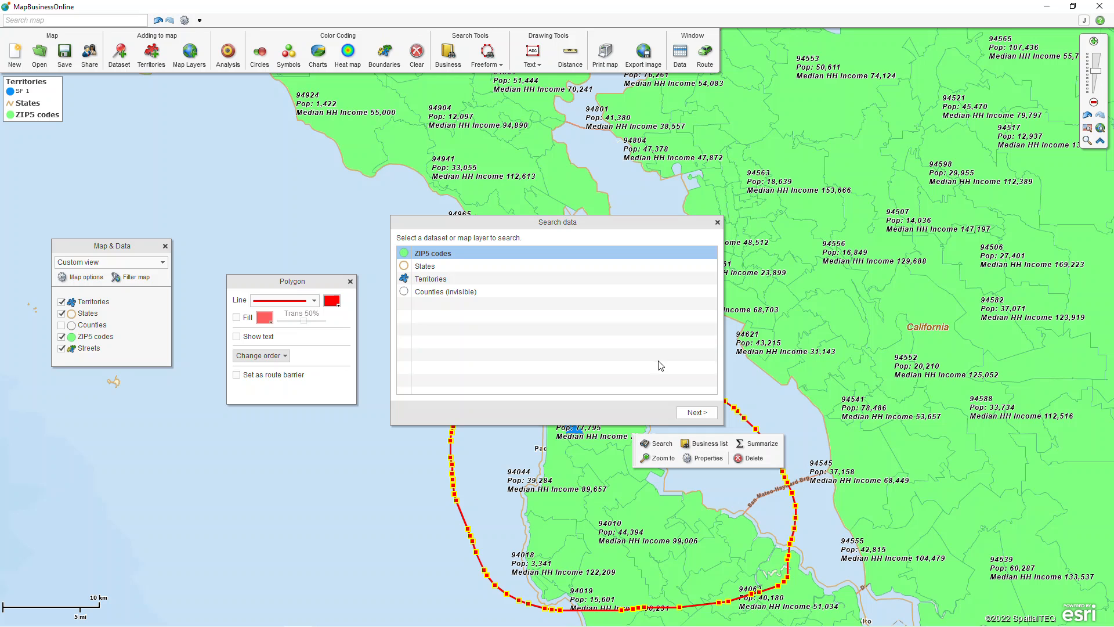
# Search the ZIP5 codes layer within the freeform area and add the matching ZIP codes to territory SF 1
pyautogui.click(694, 411)
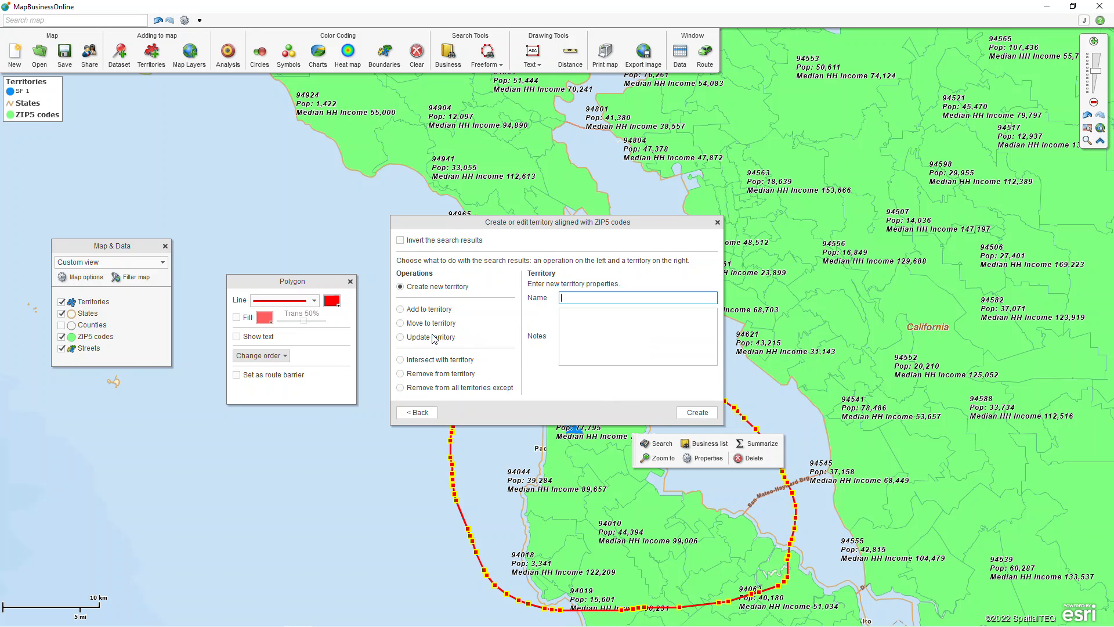
pyautogui.click(427, 312)
pyautogui.click(575, 289)
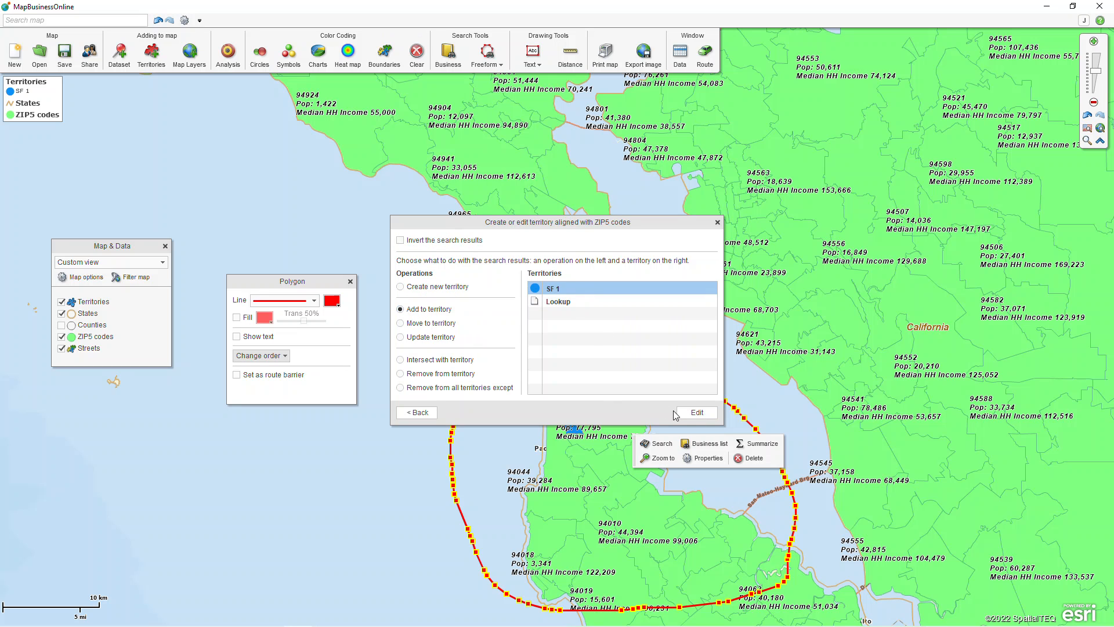
pyautogui.click(692, 413)
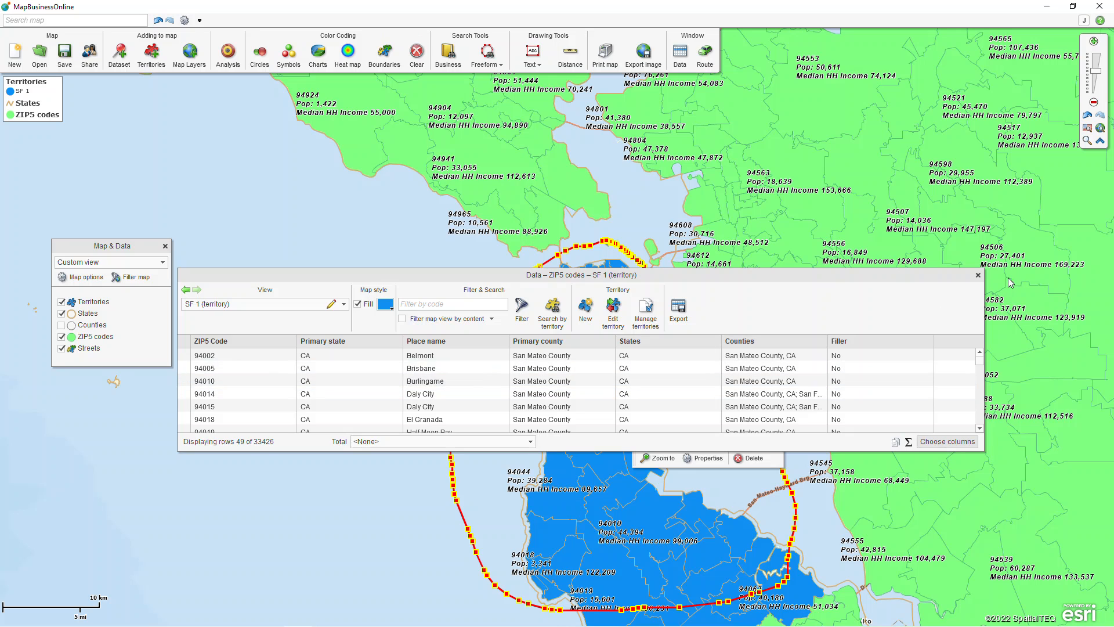
pyautogui.click(979, 274)
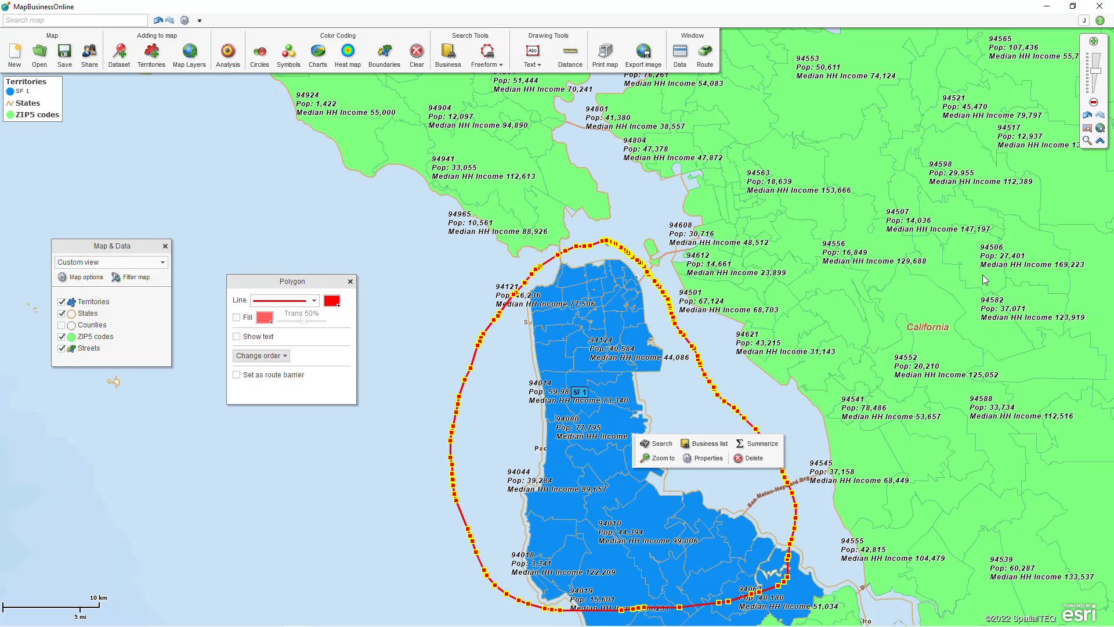
# Delete the freeform search polygon and move the SF 1 label off the territory into the ocean to its west
pyautogui.click(753, 459)
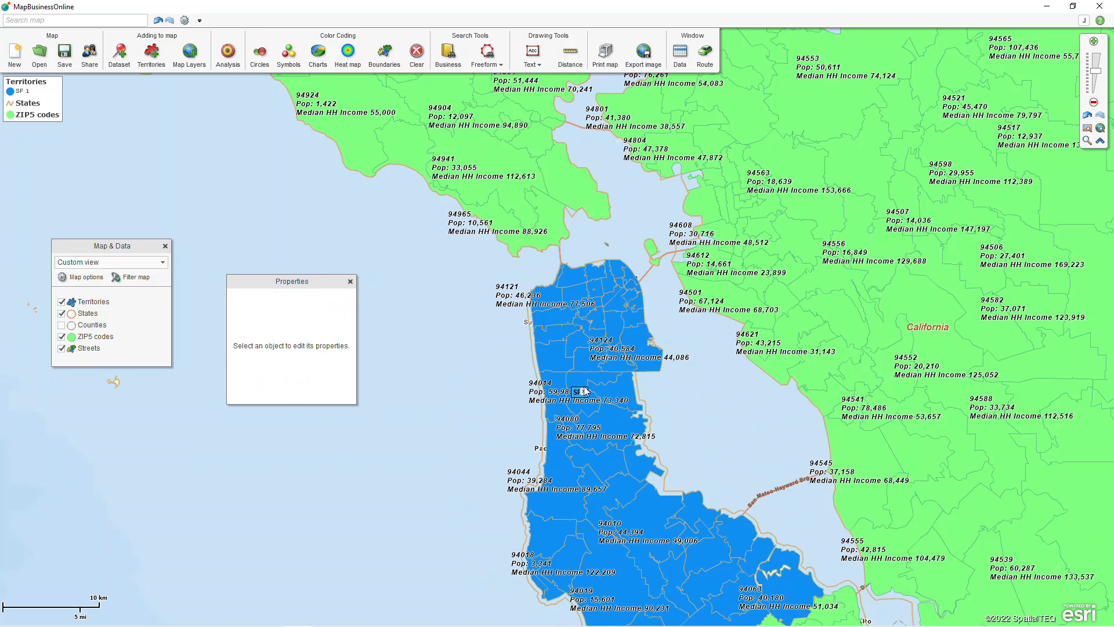
pyautogui.moveTo(577, 395); pyautogui.dragTo(498, 364)
pyautogui.click(350, 282)
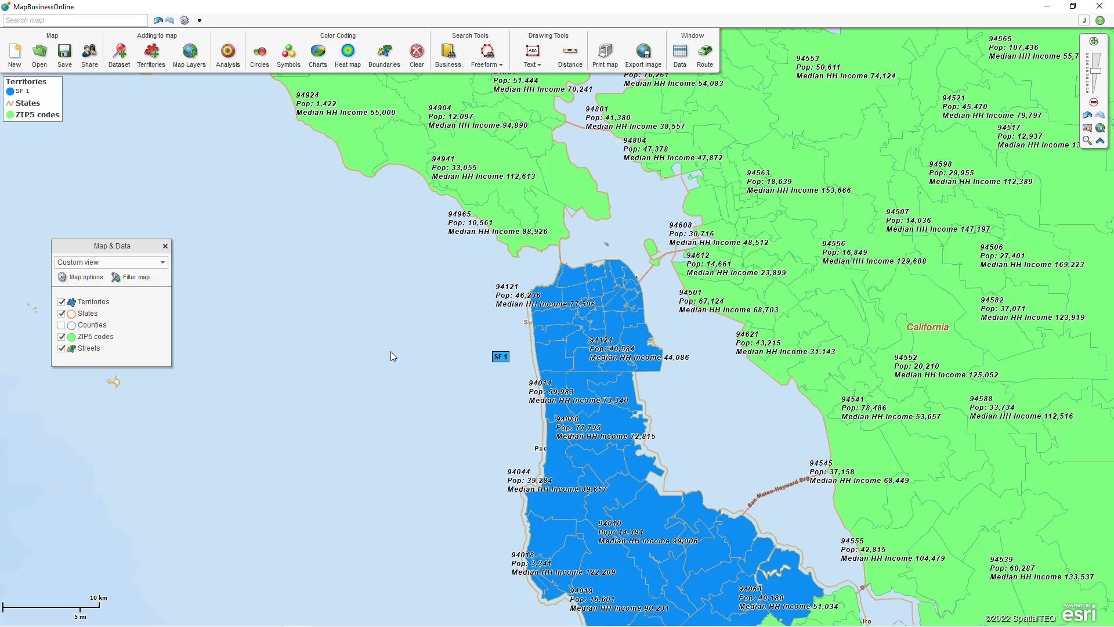
# Set the background box color of the Territories layer's custom labels to white
pyautogui.click(132, 303)
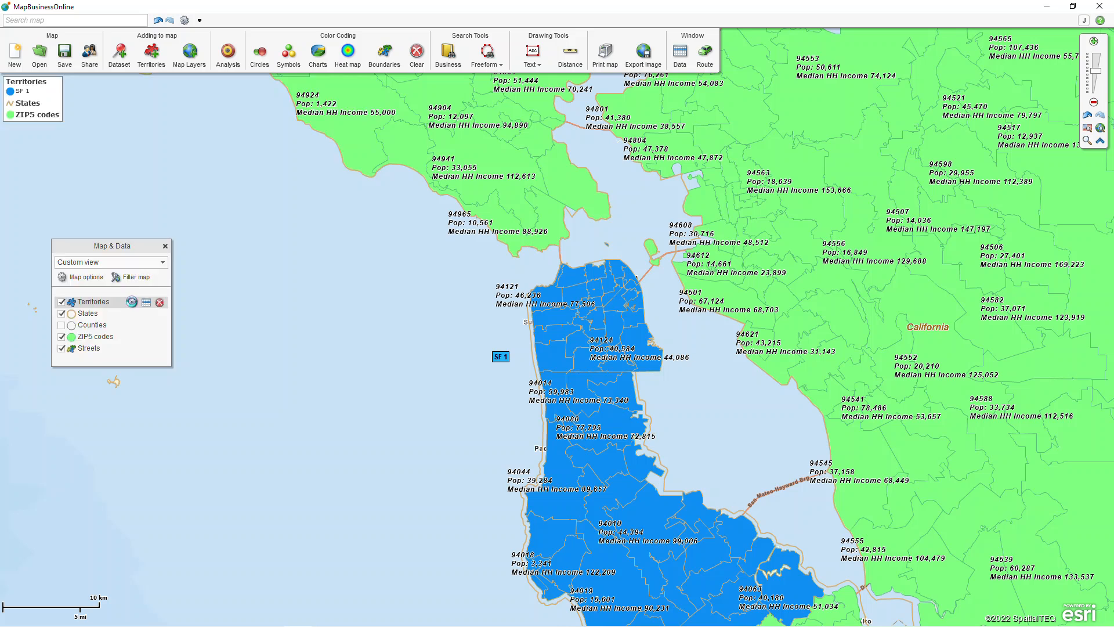
pyautogui.click(201, 203)
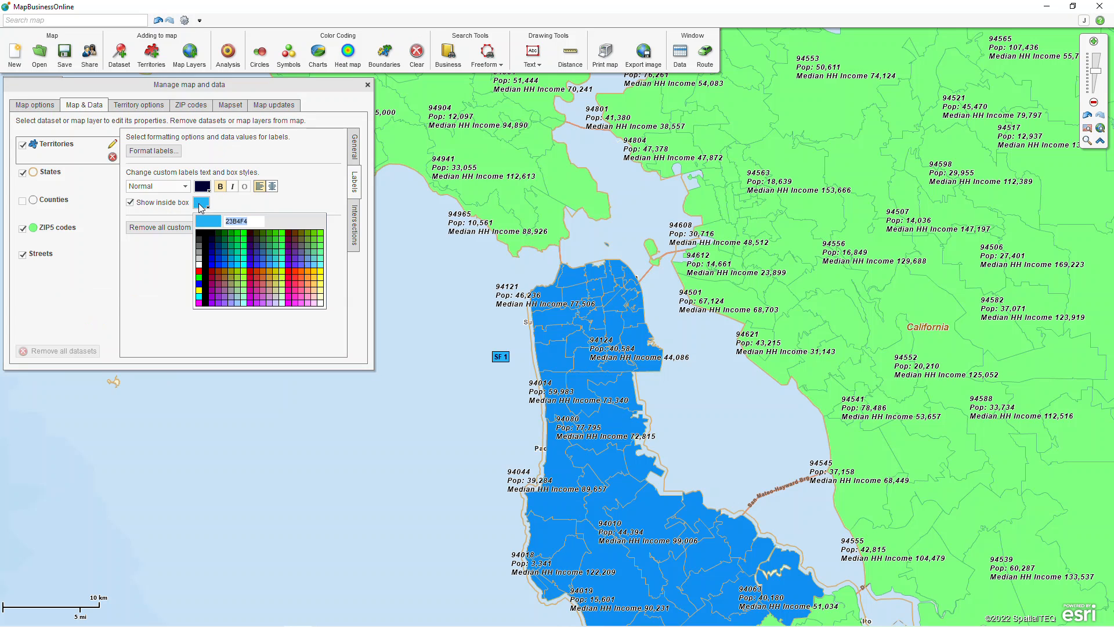
pyautogui.click(203, 268)
pyautogui.click(201, 203)
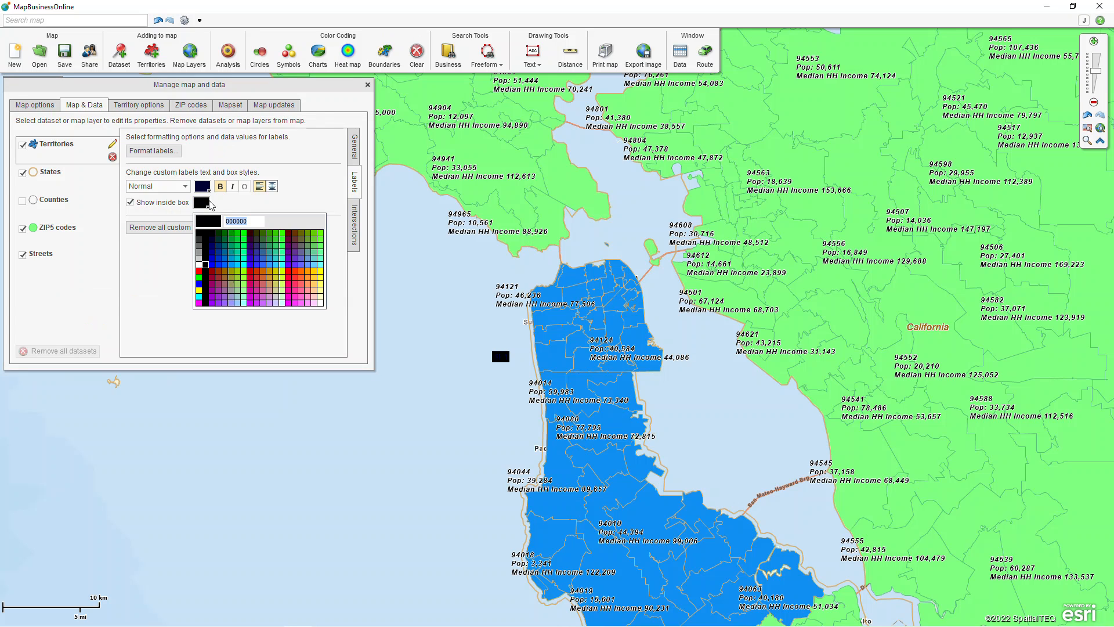
pyautogui.click(281, 254)
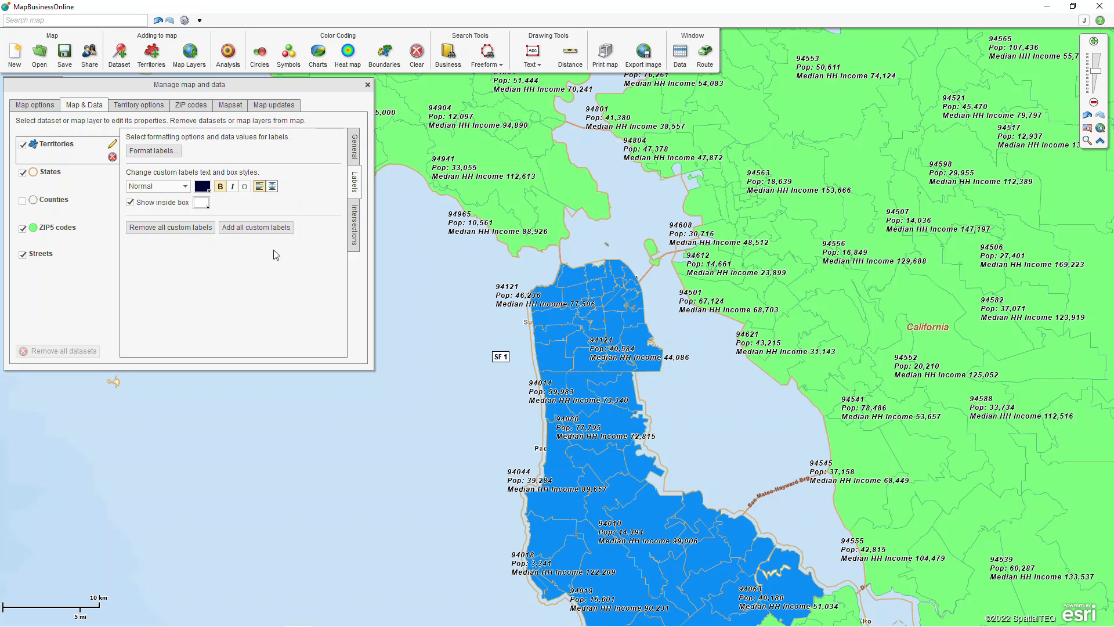
# Add a Population (2021) line with the prefix "Pop:" to the territory labels and apply the label format
pyautogui.click(154, 151)
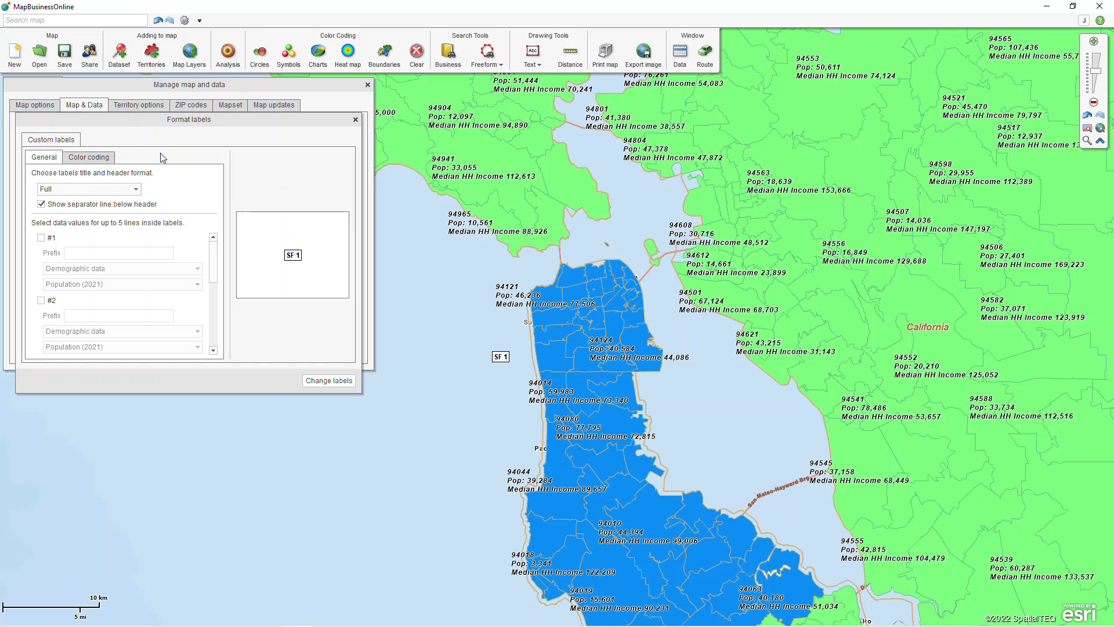
pyautogui.click(42, 237)
pyautogui.click(104, 254)
pyautogui.write('Pop:')
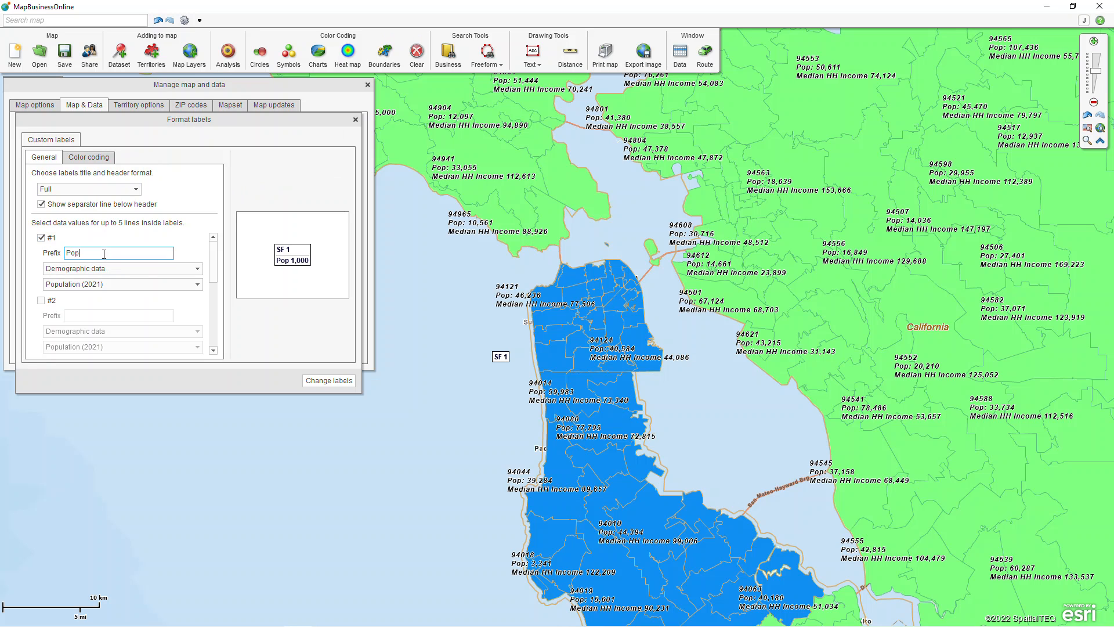
pyautogui.click(306, 379)
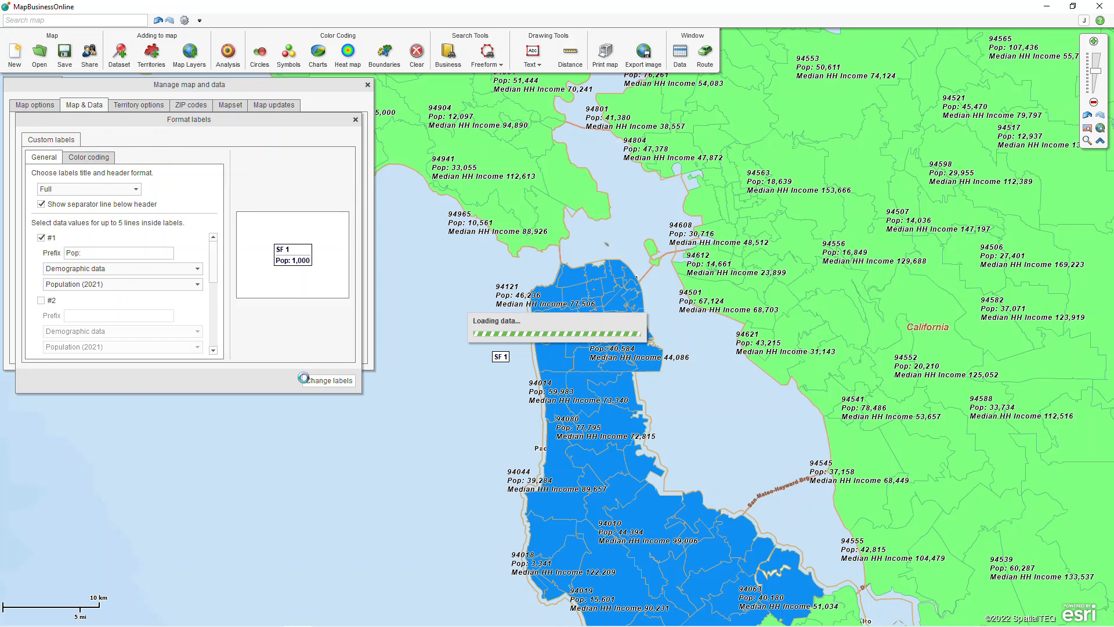
pyautogui.click(367, 85)
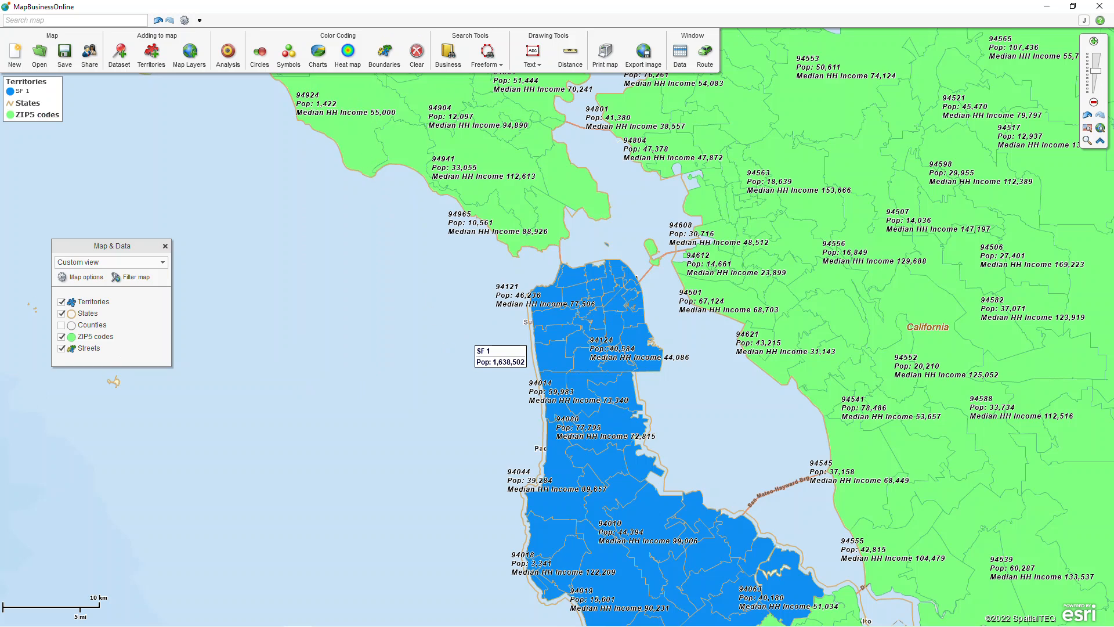
# Open the data table for the SF 1 territory's ZIP codes
pyautogui.moveTo(445, 346); pyautogui.dragTo(377, 164)
pyautogui.moveTo(623, 377)
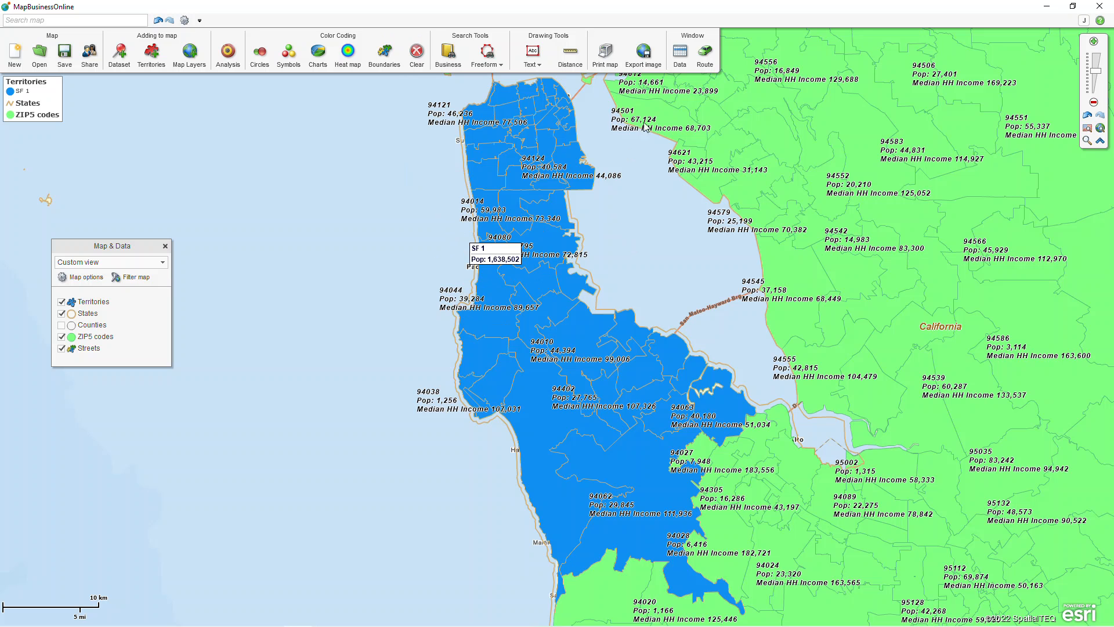
pyautogui.click(680, 64)
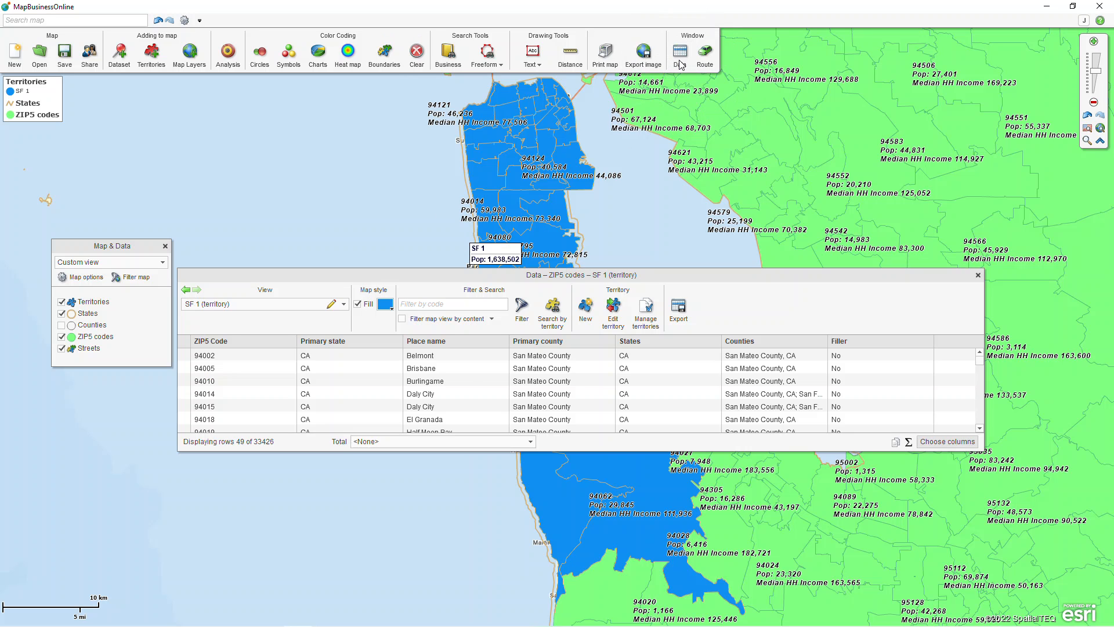
pyautogui.click(345, 305)
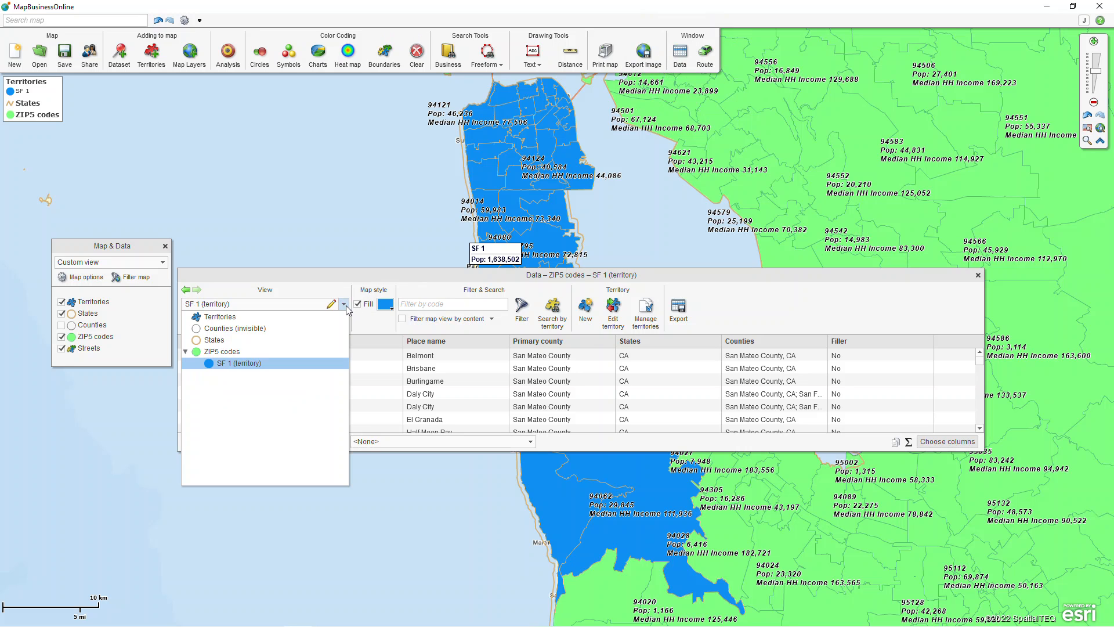
pyautogui.click(277, 365)
pyautogui.click(683, 318)
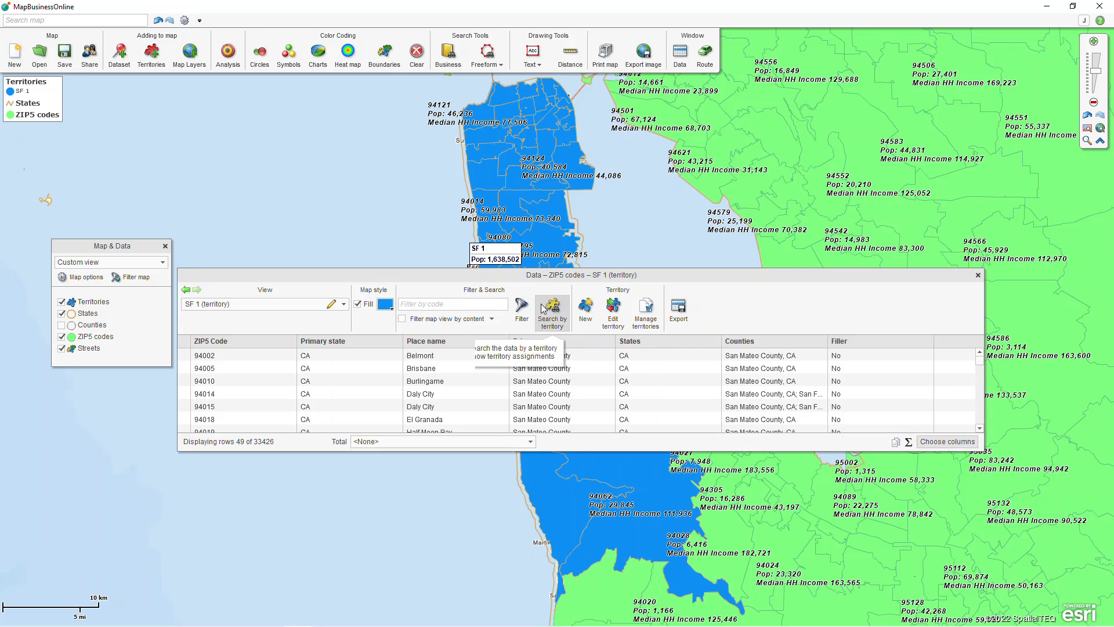
# Remove the Primary county, States, Counties and Filler columns from the columns shown in the SF 1 data table
pyautogui.click(948, 442)
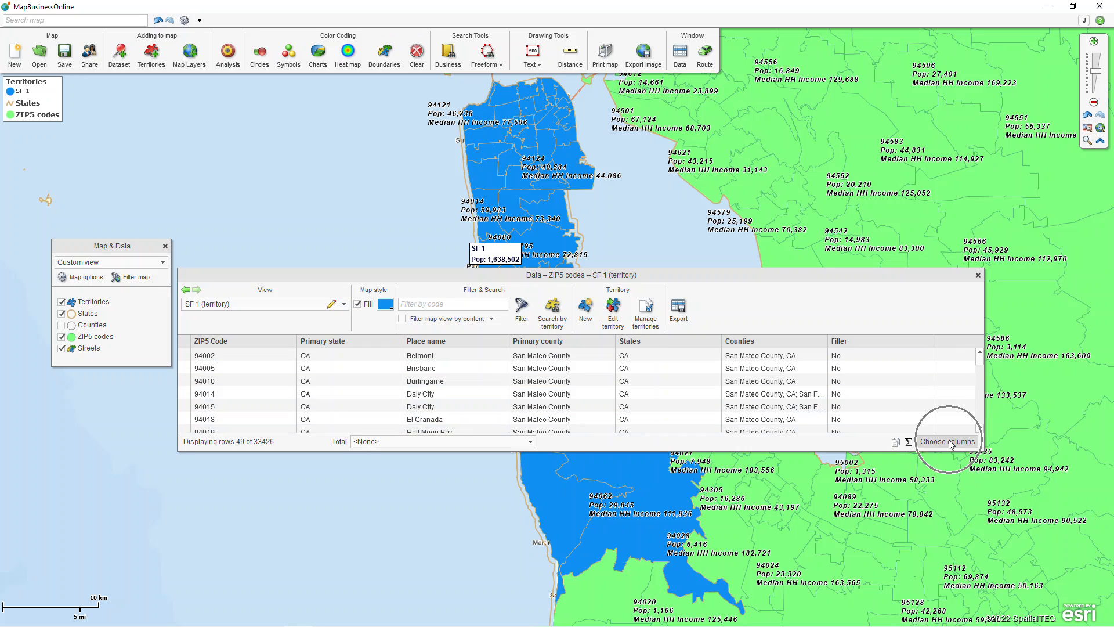
pyautogui.click(581, 361)
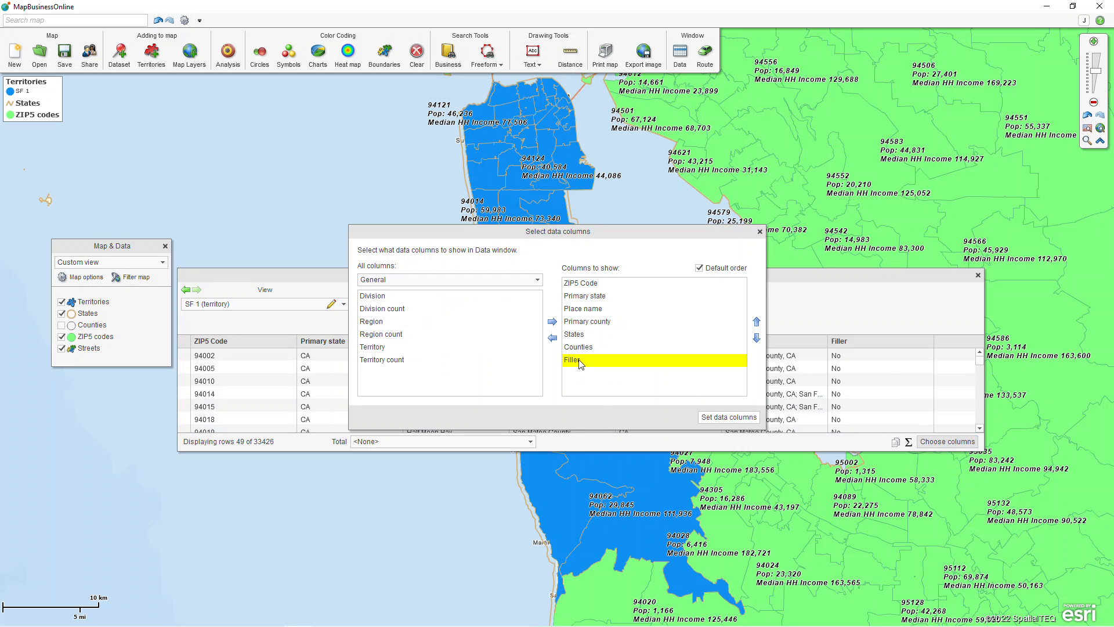
pyautogui.hotkey('shift', 'Up')
pyautogui.hotkey('shift', 'Up')
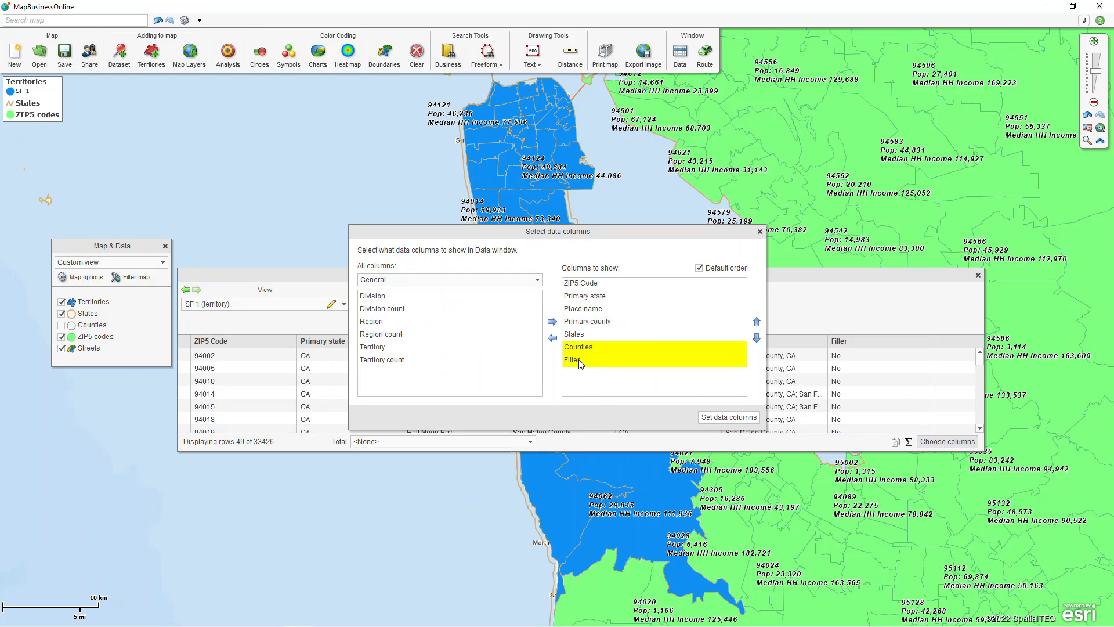
pyautogui.hotkey('shift', 'Up')
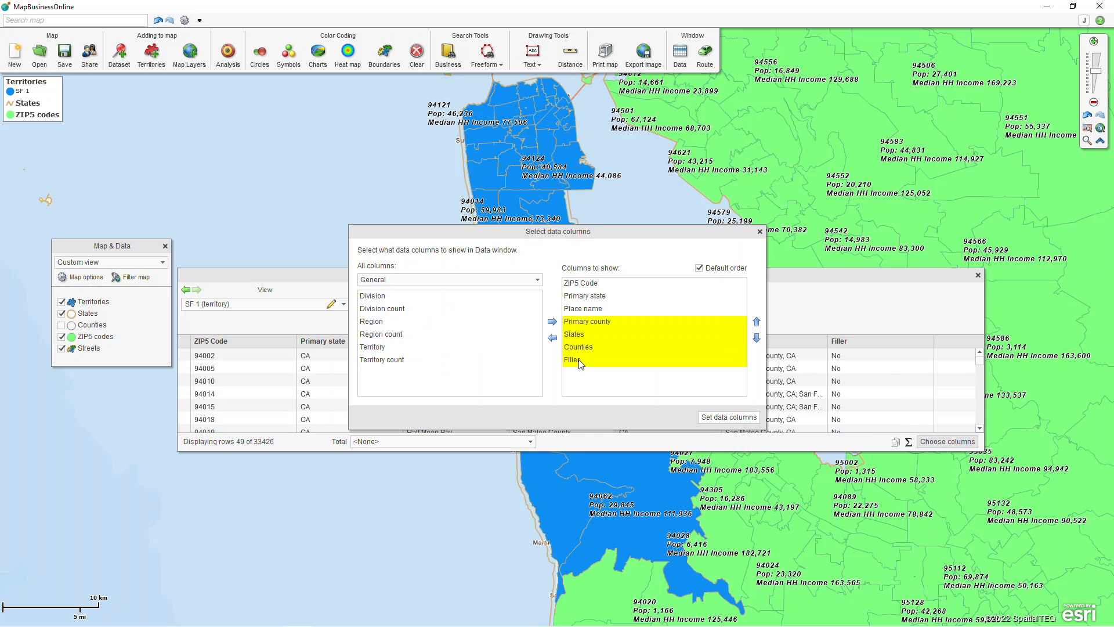
pyautogui.click(555, 343)
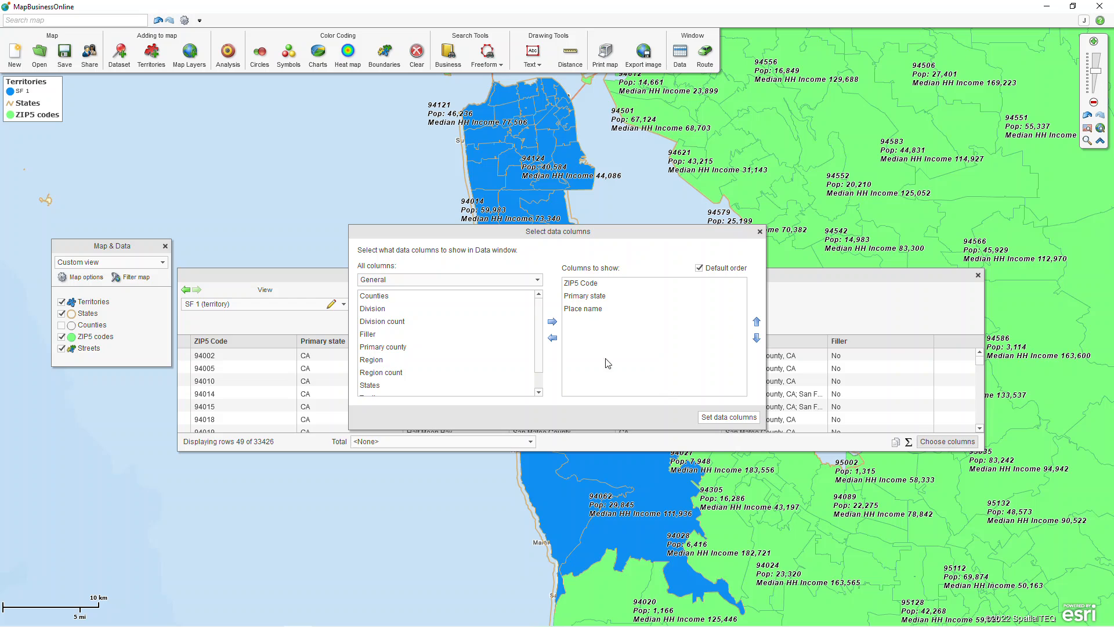
# Add the demographic column Population (2021) directly after ZIP5 Code and apply the column selection
pyautogui.click(501, 284)
pyautogui.click(448, 305)
pyautogui.click(430, 297)
pyautogui.click(554, 325)
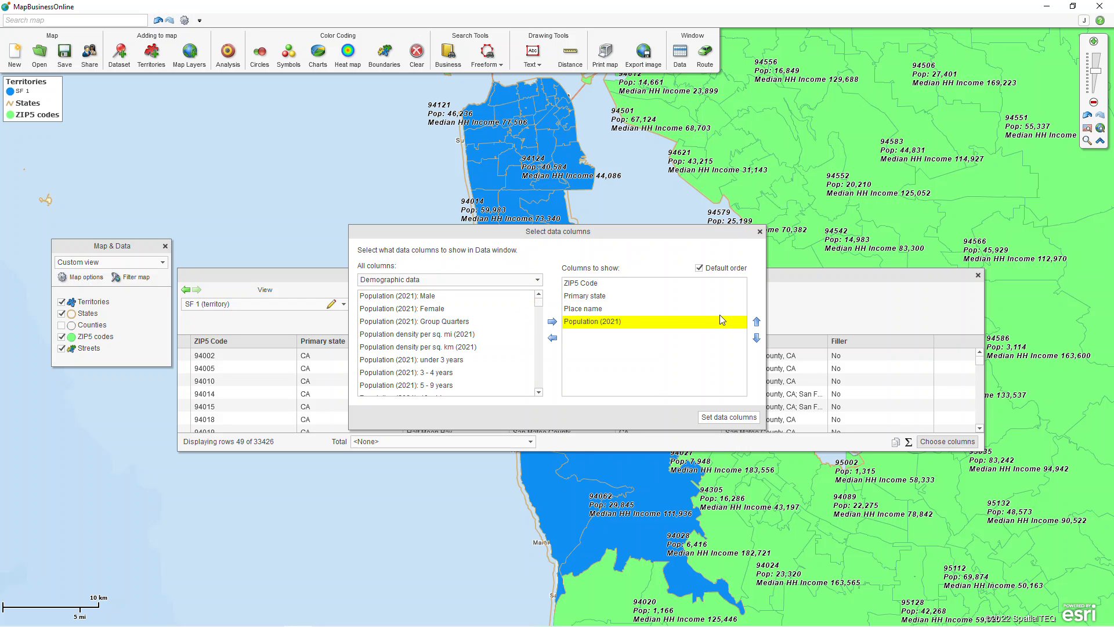
pyautogui.click(757, 322)
pyautogui.click(756, 322)
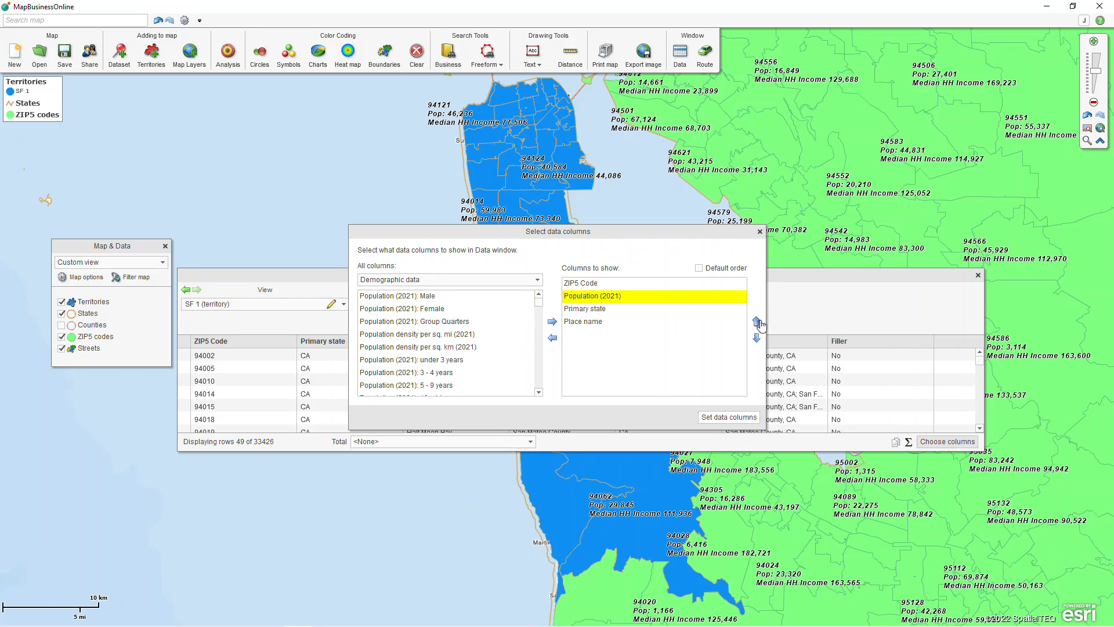
pyautogui.click(729, 416)
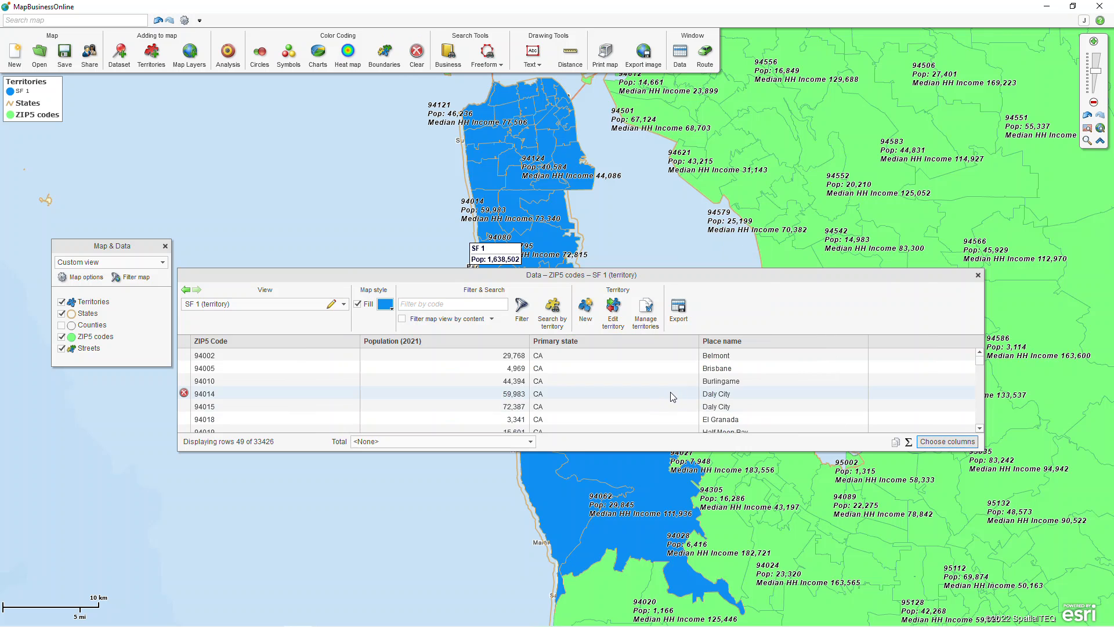
# Switch the data table from territory SF 1 to the full ZIP5 codes layer
pyautogui.click(344, 304)
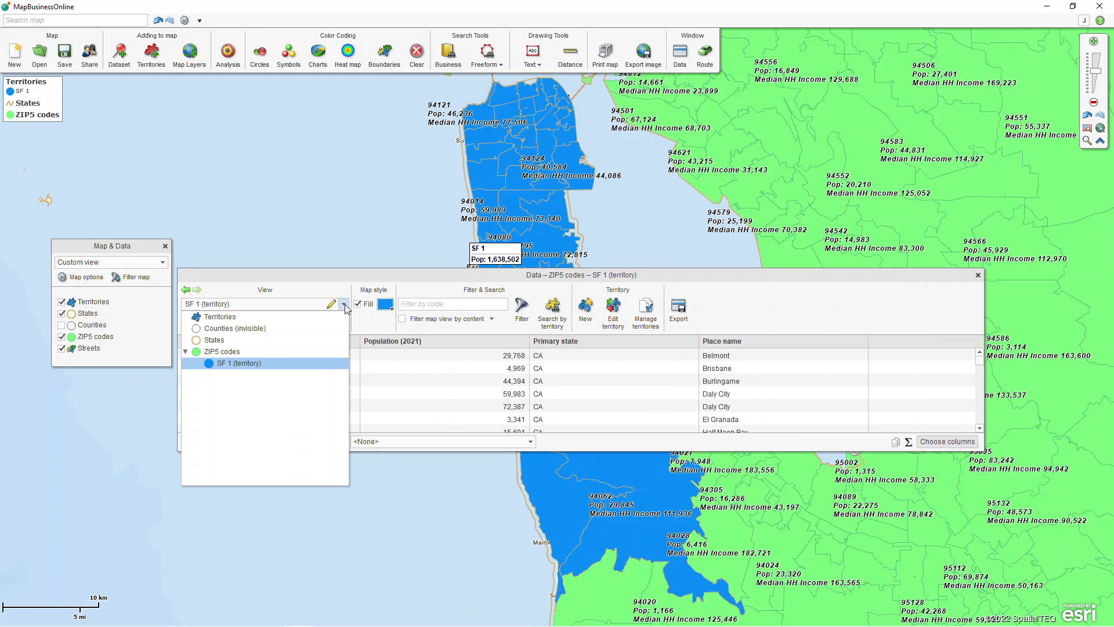
pyautogui.click(275, 351)
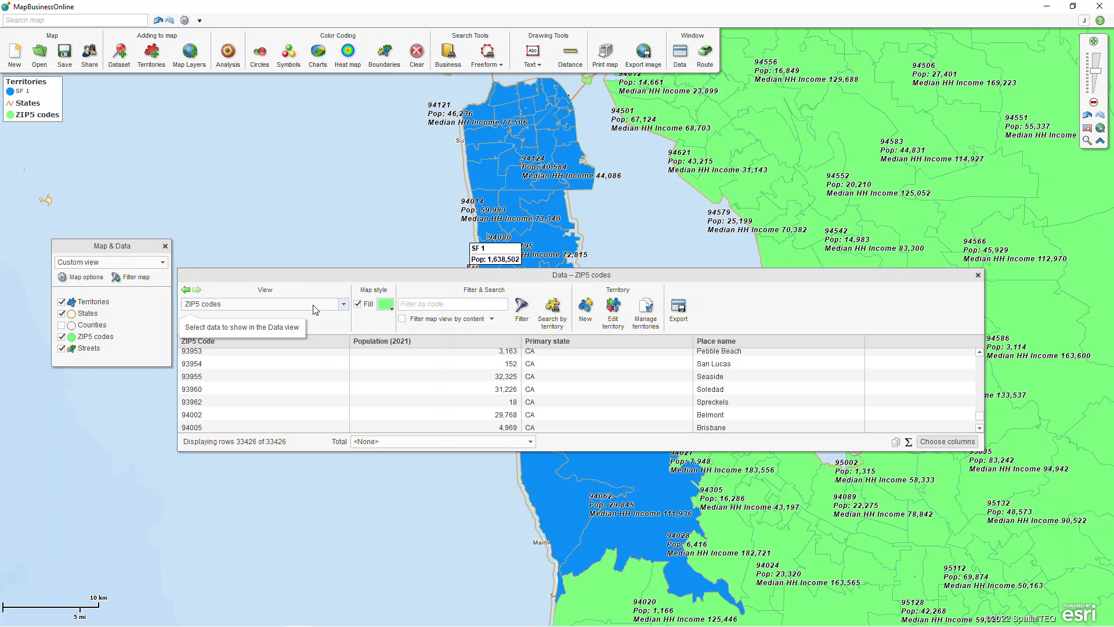
pyautogui.click(344, 304)
pyautogui.click(344, 305)
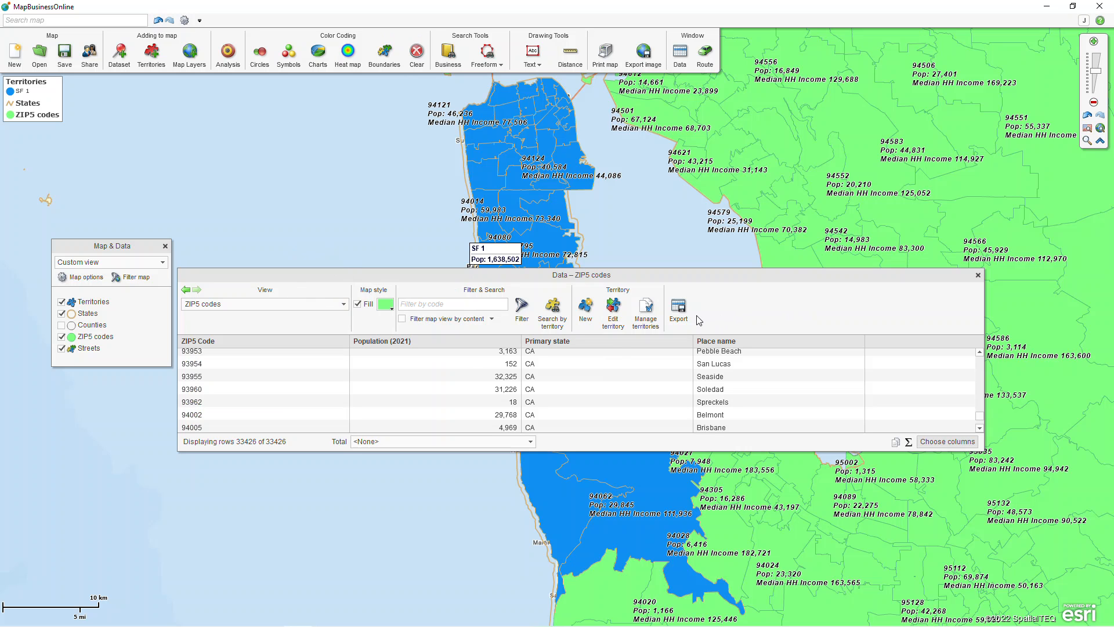
# Try the ZIP5 data export options for territory-assigned records, territory segmentation and point-only ZIP codes, and close the export and data windows
pyautogui.click(679, 312)
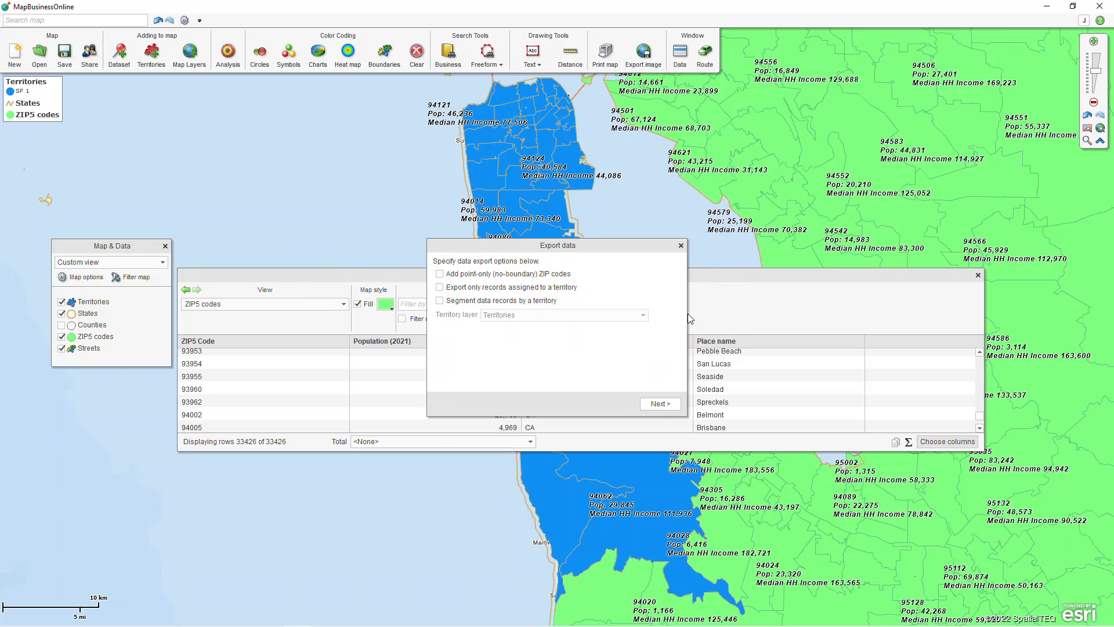
pyautogui.click(440, 288)
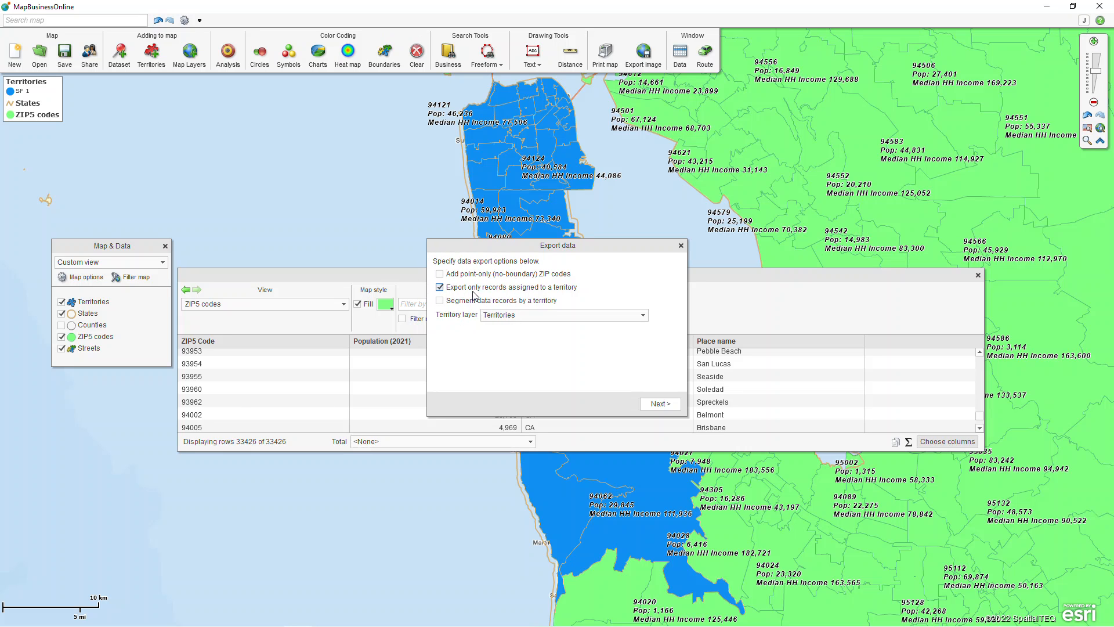
pyautogui.click(439, 300)
pyautogui.click(441, 275)
pyautogui.click(681, 245)
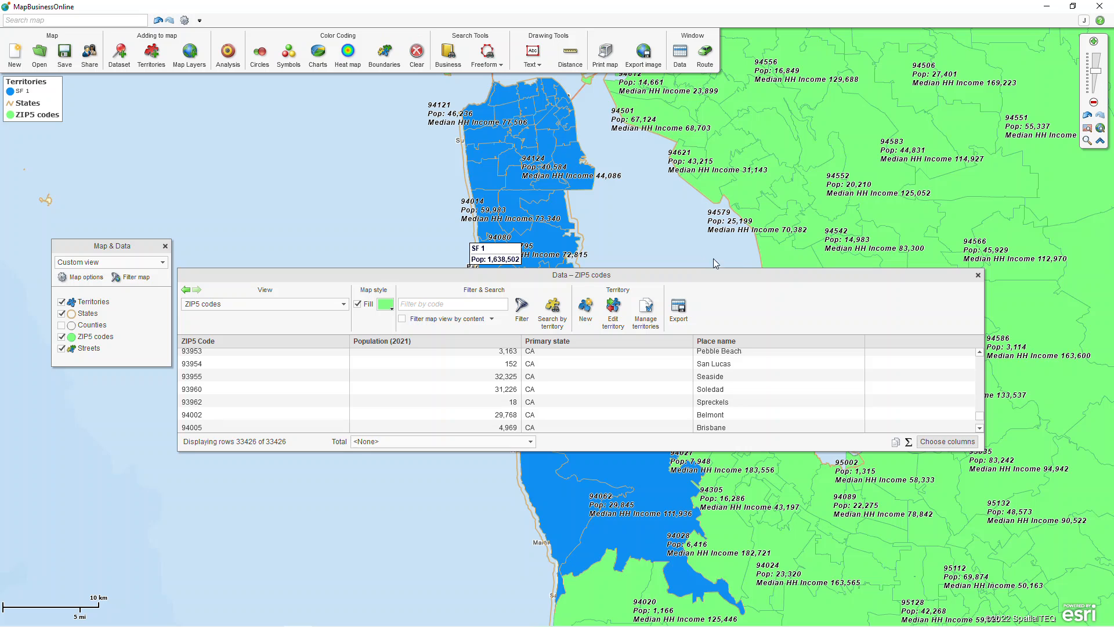
pyautogui.click(978, 275)
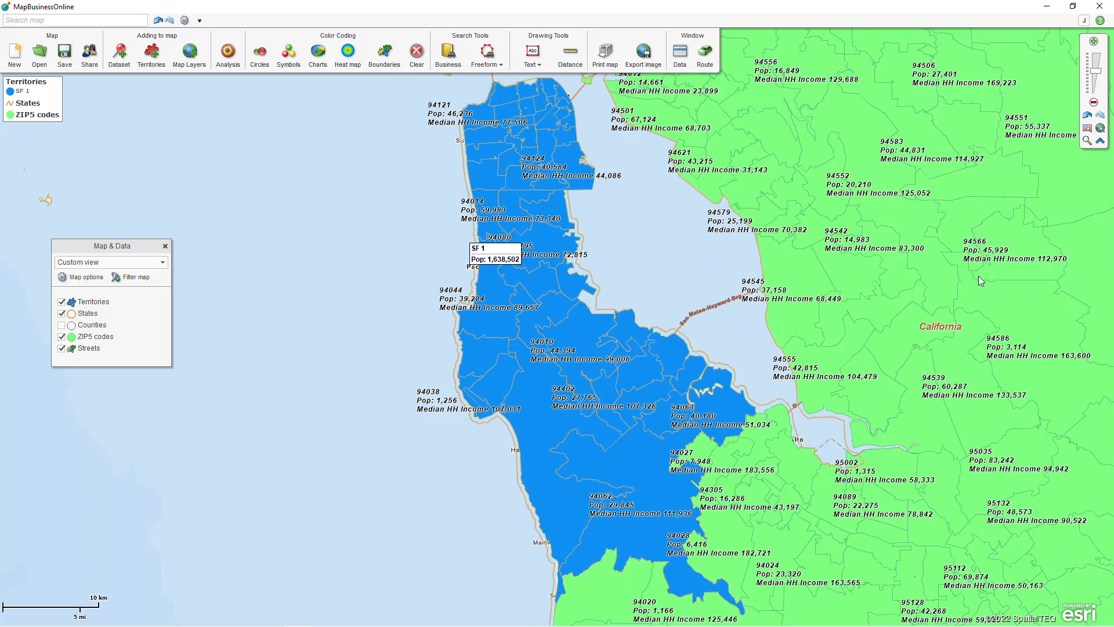